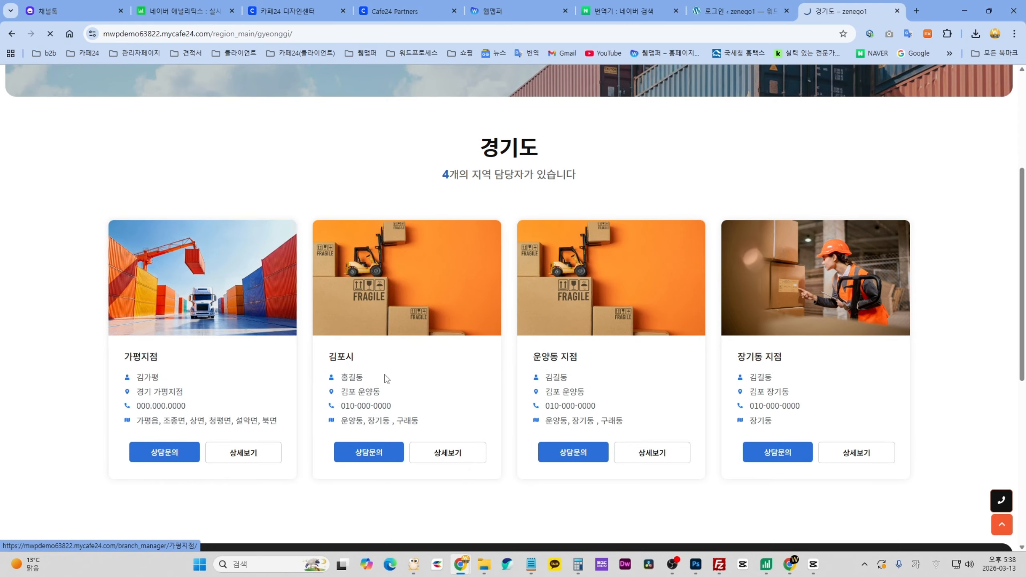
- Scroll through the live 가평지점 branch page, then switch to the WordPress login tab
{"action": "scroll", "coordinate": [621, 363], "scroll_direction": "down", "scroll_amount": 3}
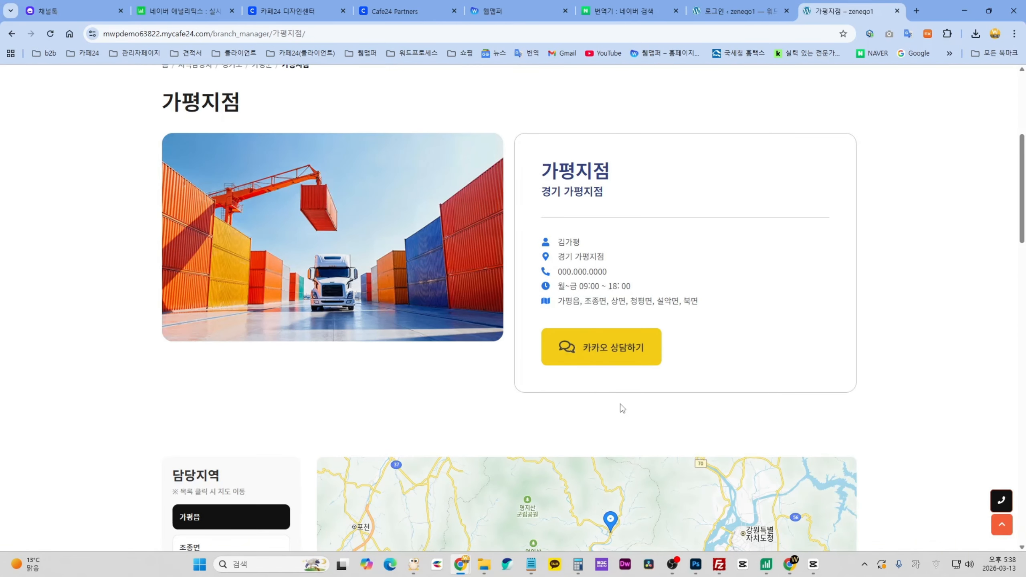
{"action": "scroll", "coordinate": [685, 357], "scroll_direction": "down", "scroll_amount": 7}
{"action": "scroll", "coordinate": [910, 357], "scroll_direction": "up", "scroll_amount": 15}
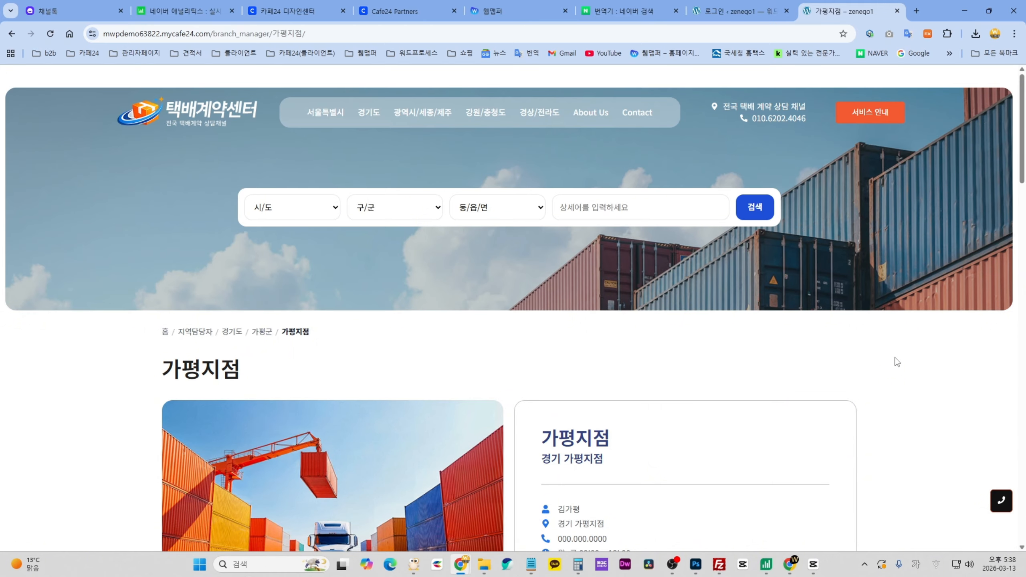
{"action": "left_click", "coordinate": [740, 12]}
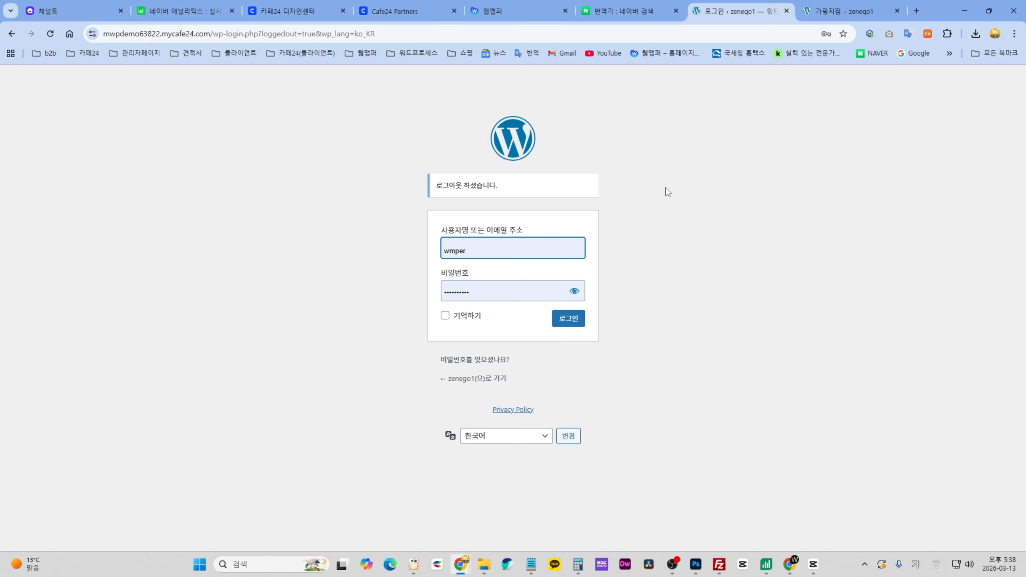
- Log in to the WordPress admin using the saved username and password
{"action": "left_click", "coordinate": [508, 252]}
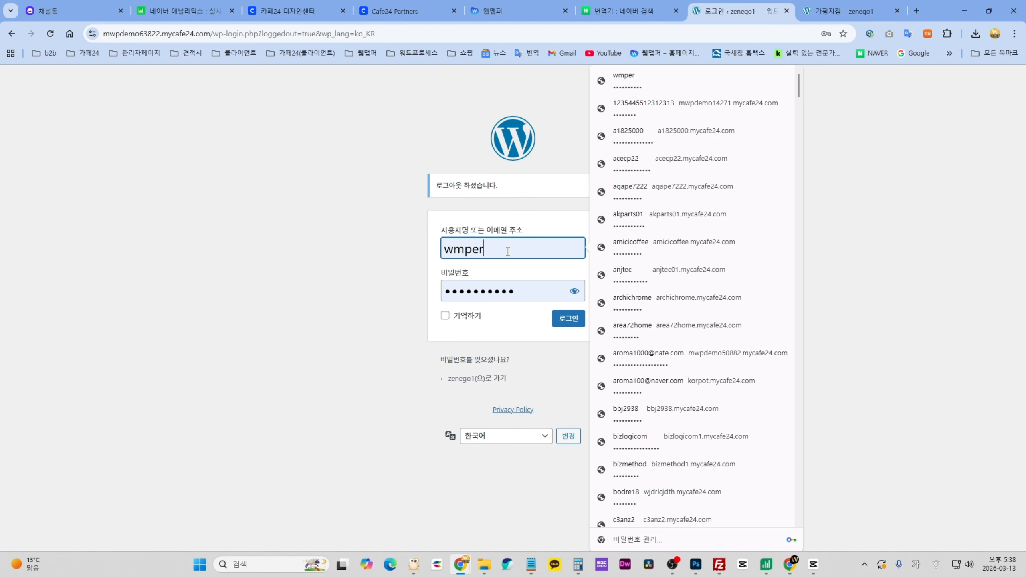
{"action": "left_click", "coordinate": [569, 319]}
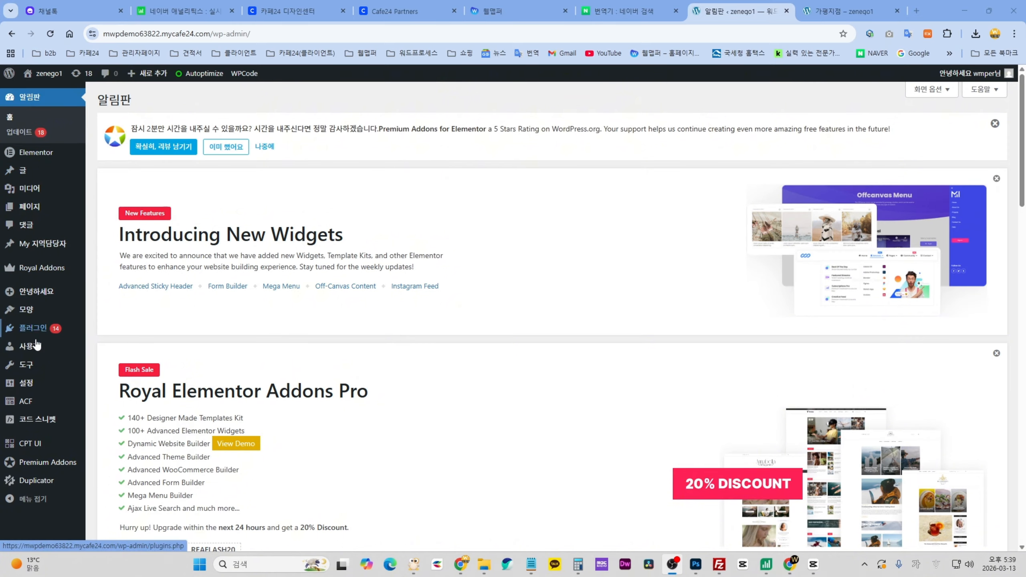
- Open the All 지역담당자 post list and scroll through it
{"action": "mouse_move", "coordinate": [42, 251]}
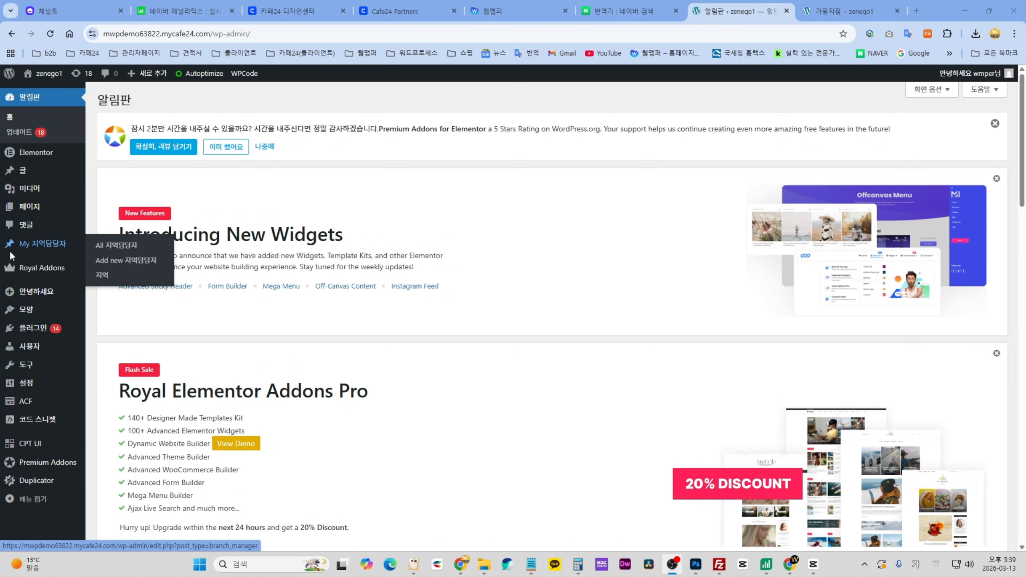
{"action": "left_click", "coordinate": [35, 249]}
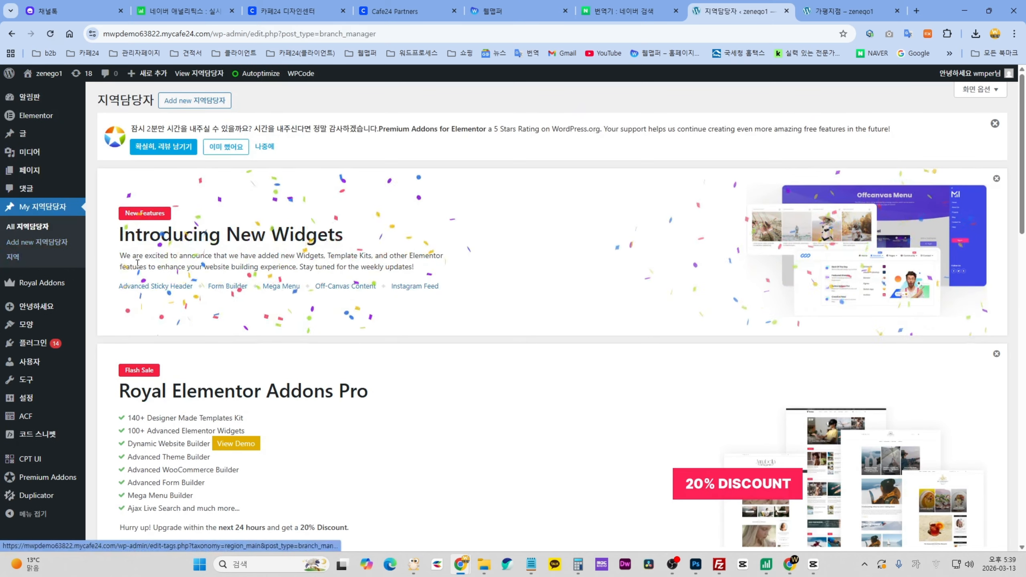
{"action": "scroll", "coordinate": [137, 262], "scroll_direction": "down", "scroll_amount": 15}
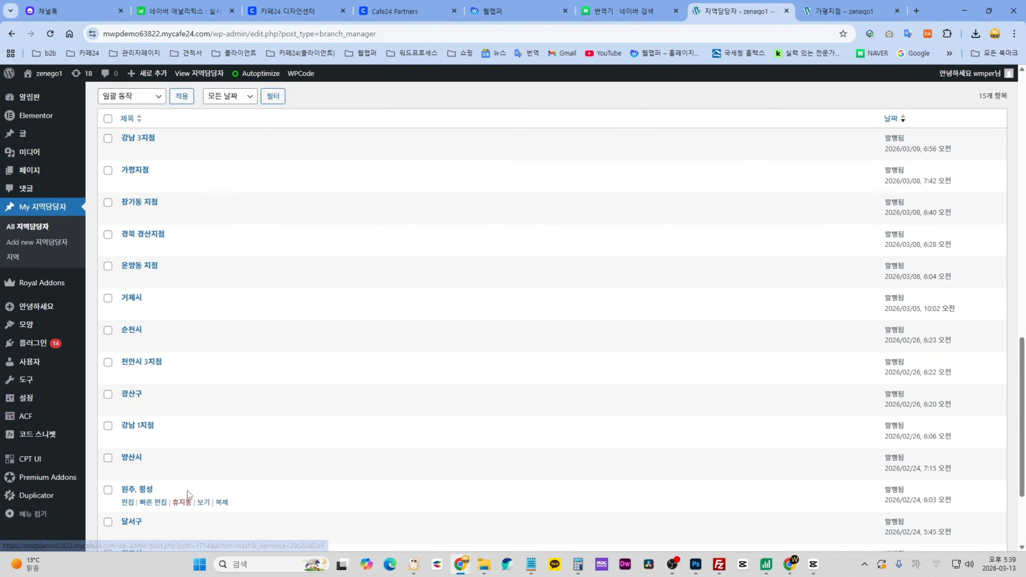
{"action": "scroll", "coordinate": [190, 464], "scroll_direction": "down", "scroll_amount": 1}
{"action": "scroll", "coordinate": [188, 466], "scroll_direction": "up", "scroll_amount": 3}
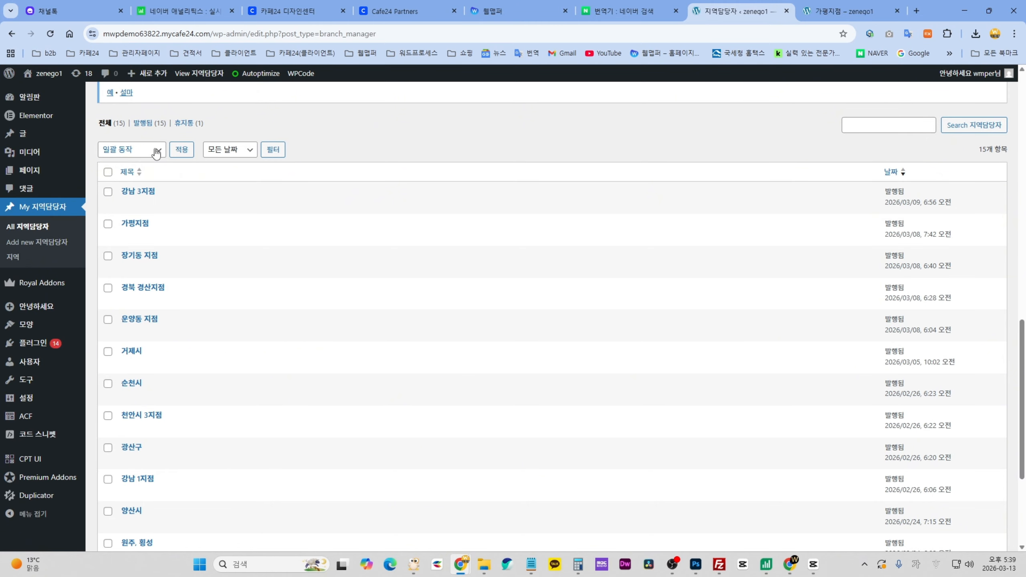
{"action": "scroll", "coordinate": [170, 402], "scroll_direction": "down", "scroll_amount": 4}
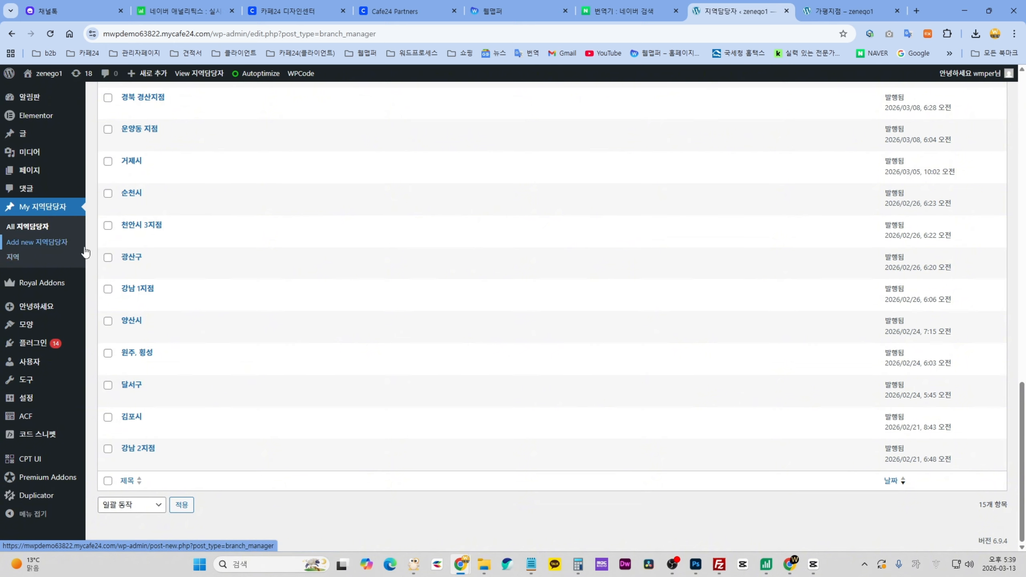
- Open the 지역 region page listing 서울특별시, 강남구, 경기도 and other regions
{"action": "left_click", "coordinate": [13, 258]}
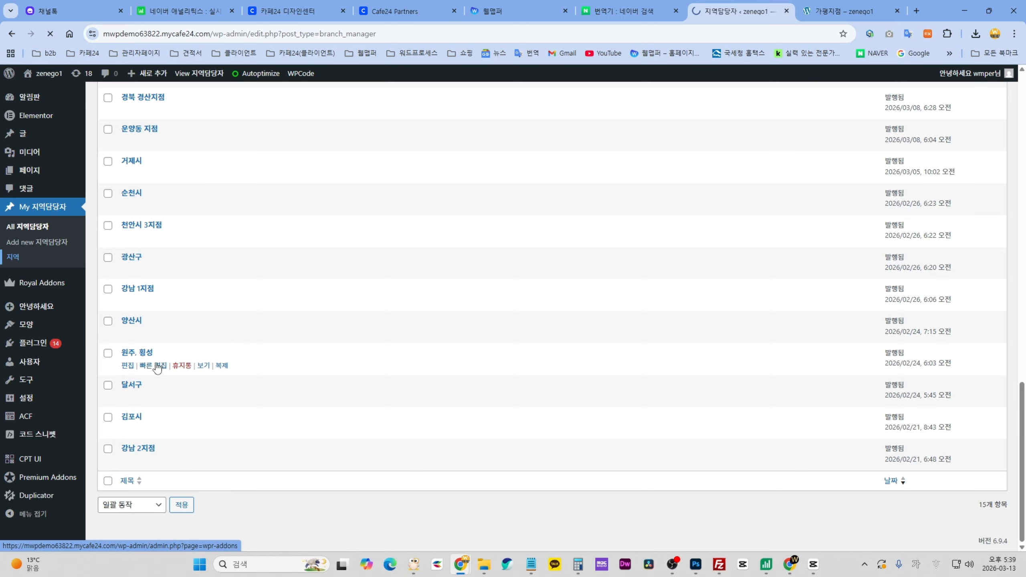
{"action": "scroll", "coordinate": [246, 395], "scroll_direction": "down", "scroll_amount": 6}
{"action": "scroll", "coordinate": [248, 395], "scroll_direction": "down", "scroll_amount": 10}
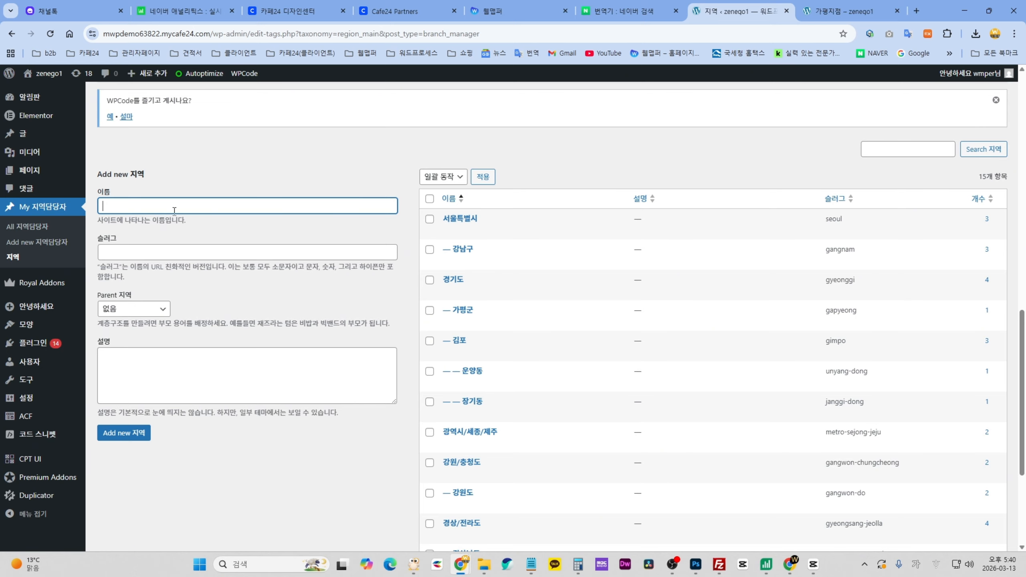
- Enter 강동구 as the new region's name
{"action": "left_click", "coordinate": [149, 201]}
{"action": "type", "text": "ㄱㅏㅇㄷ"}
{"action": "left_click", "coordinate": [129, 253]}
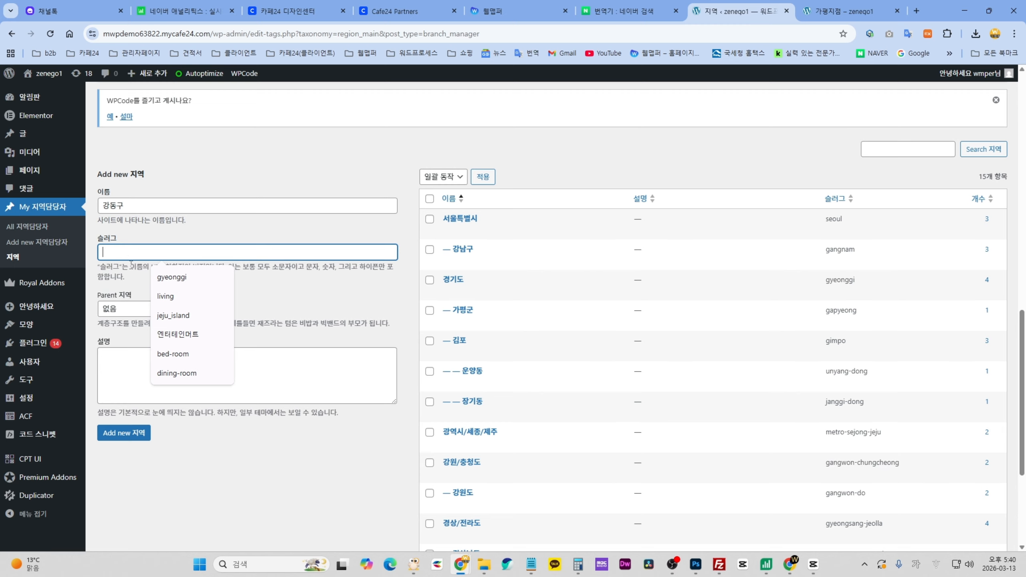
- Translate 강동구 in Papago and copy Gangdong-gu for the slug
{"action": "left_click", "coordinate": [630, 11]}
{"action": "type", "text": "강"}
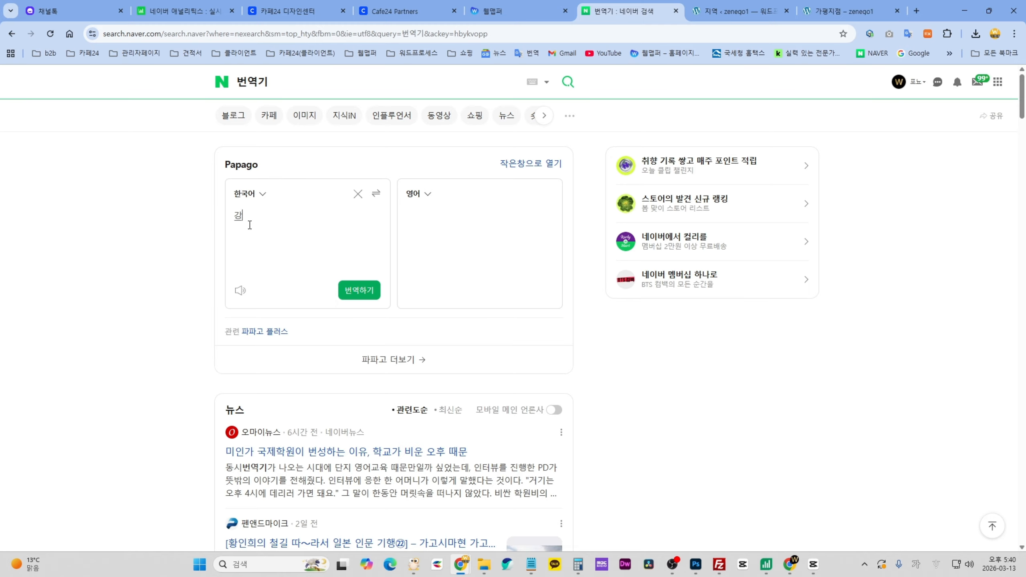
{"action": "type", "text": "동구"}
{"action": "left_click", "coordinate": [359, 290]}
{"action": "left_click_drag", "start_coordinate": [460, 212], "coordinate": [404, 217]}
{"action": "key", "text": "ctrl+c"}
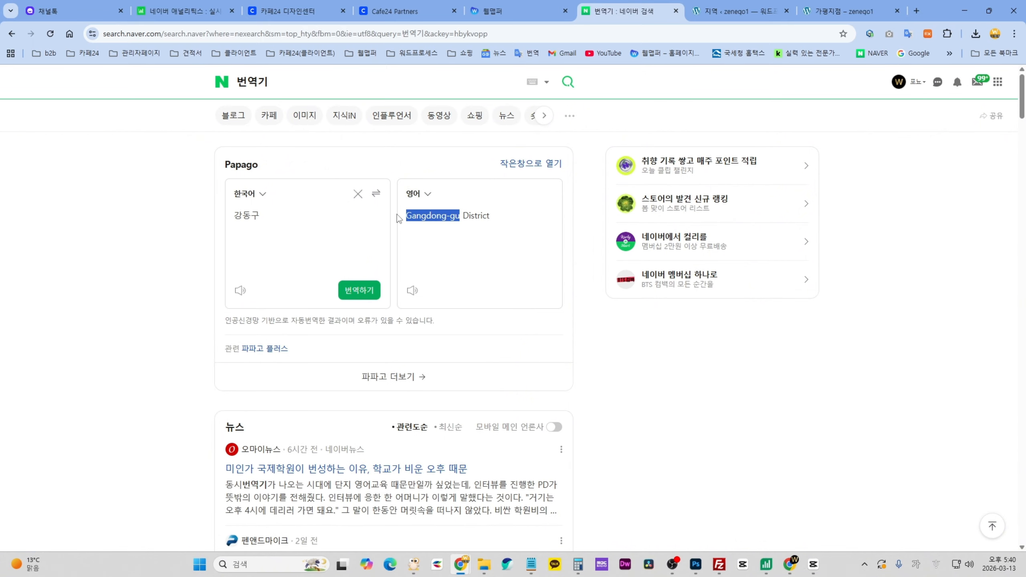
{"action": "left_click", "coordinate": [723, 12]}
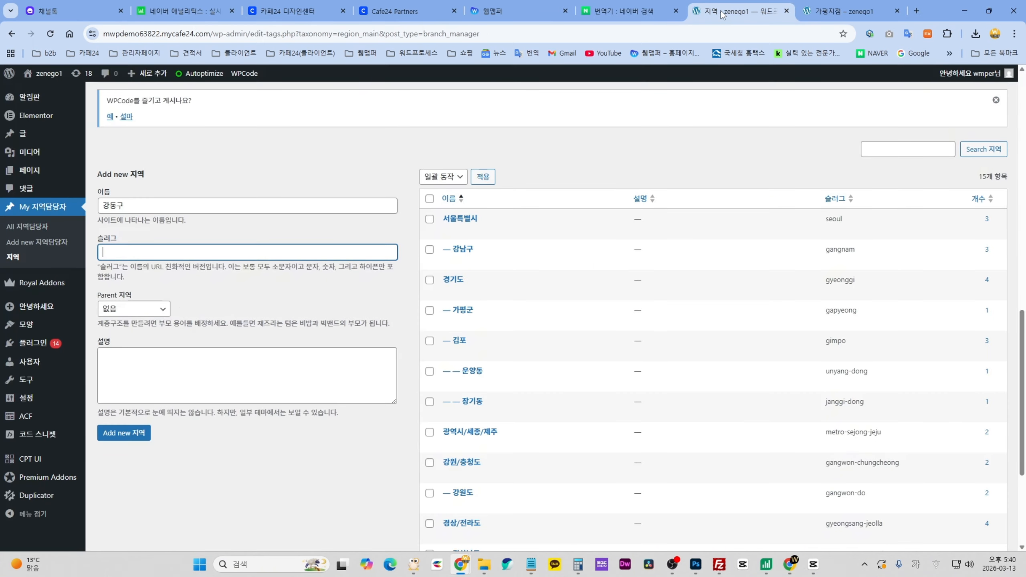
- Paste gangdong-gu as the slug, pick parent 서울특별시, and add the 강동구 region
{"action": "left_click", "coordinate": [145, 247]}
{"action": "key", "text": "ctrl+v"}
{"action": "key", "text": "Tab"}
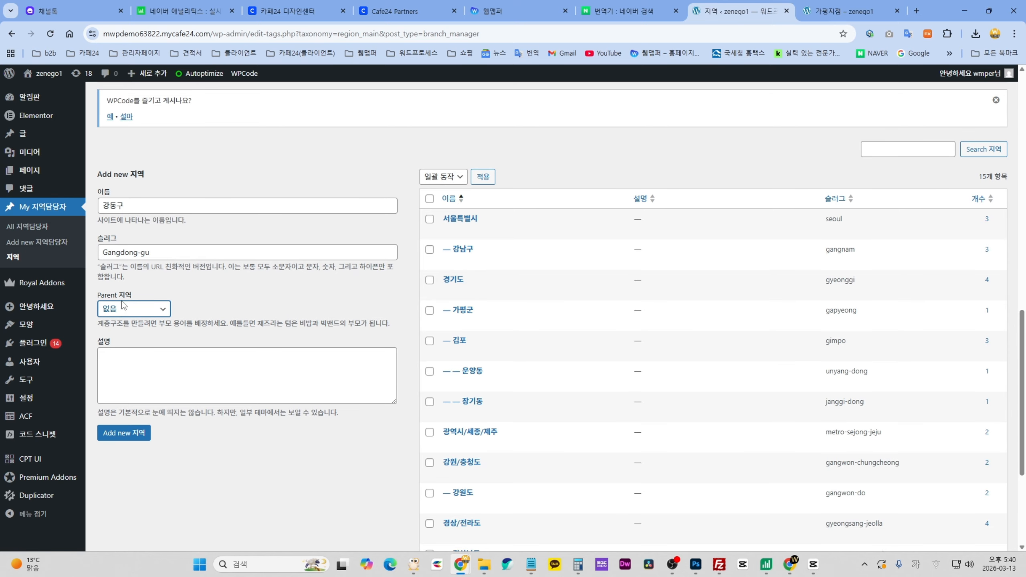
{"action": "left_click", "coordinate": [159, 313]}
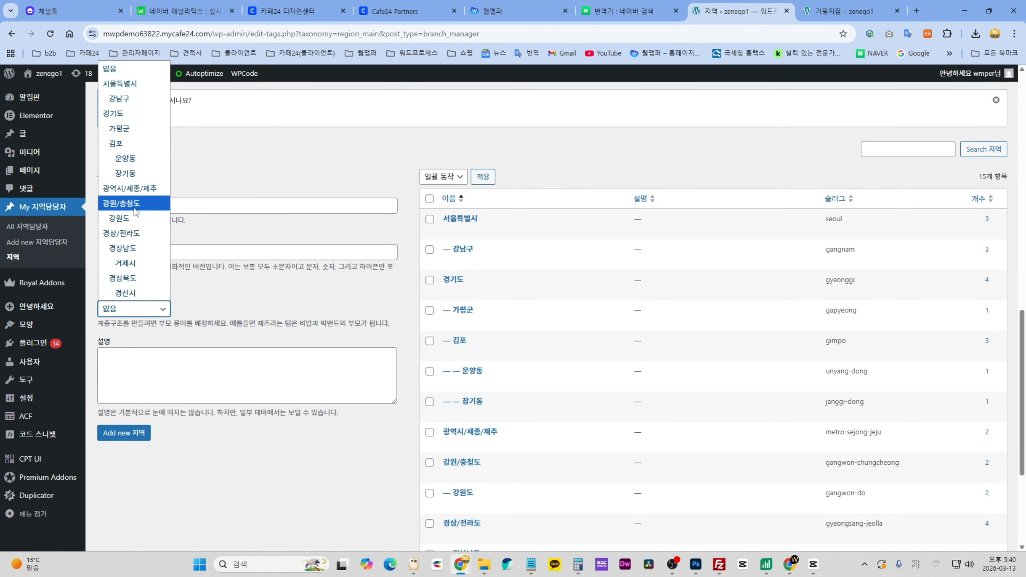
{"action": "left_click", "coordinate": [136, 85]}
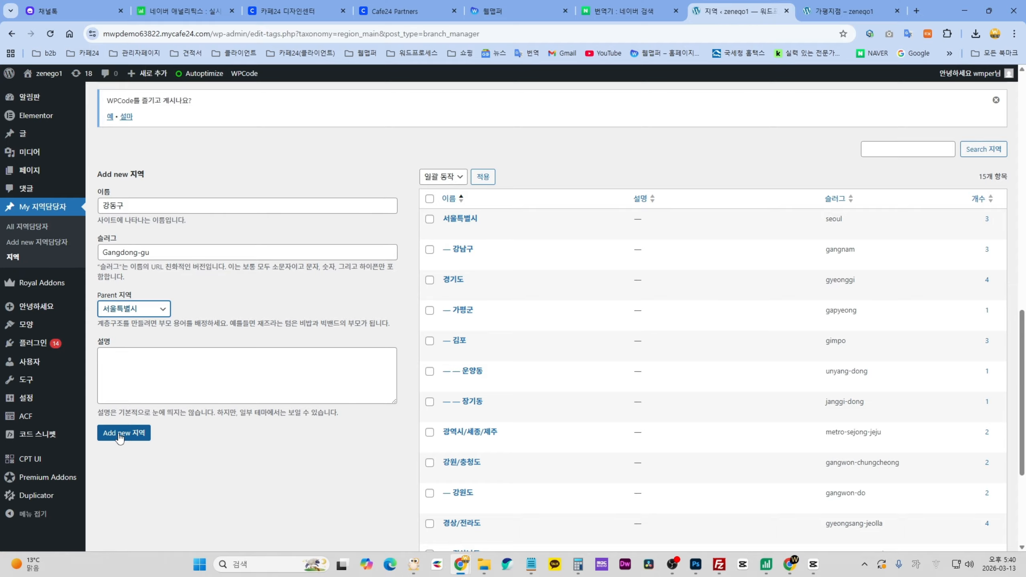
{"action": "left_click", "coordinate": [120, 433]}
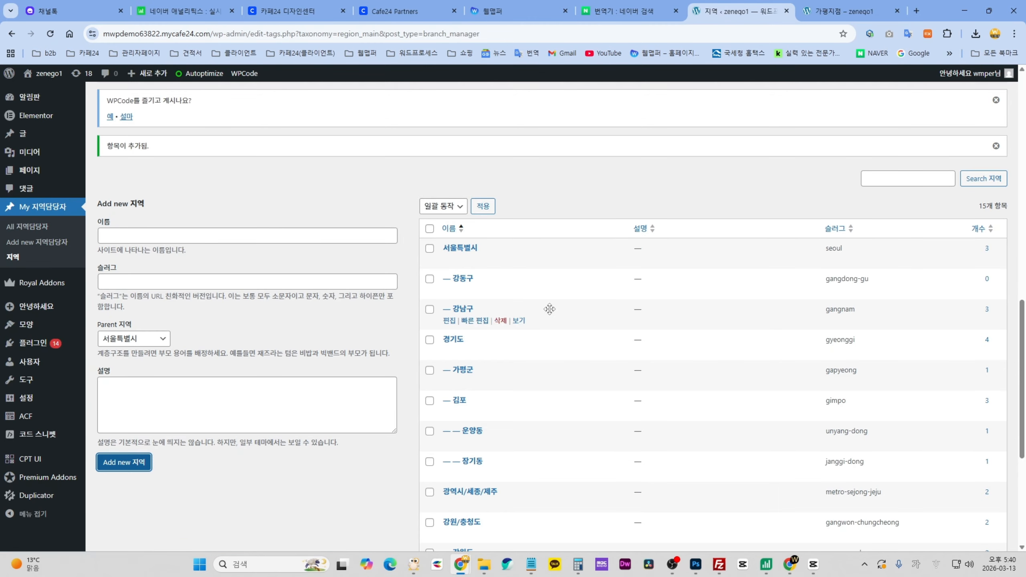
- Try dragging 강동구 and 강남구 to reorder them in the region list
{"action": "left_click_drag", "start_coordinate": [543, 313], "coordinate": [539, 278]}
{"action": "scroll", "coordinate": [568, 339], "scroll_direction": "down", "scroll_amount": 5}
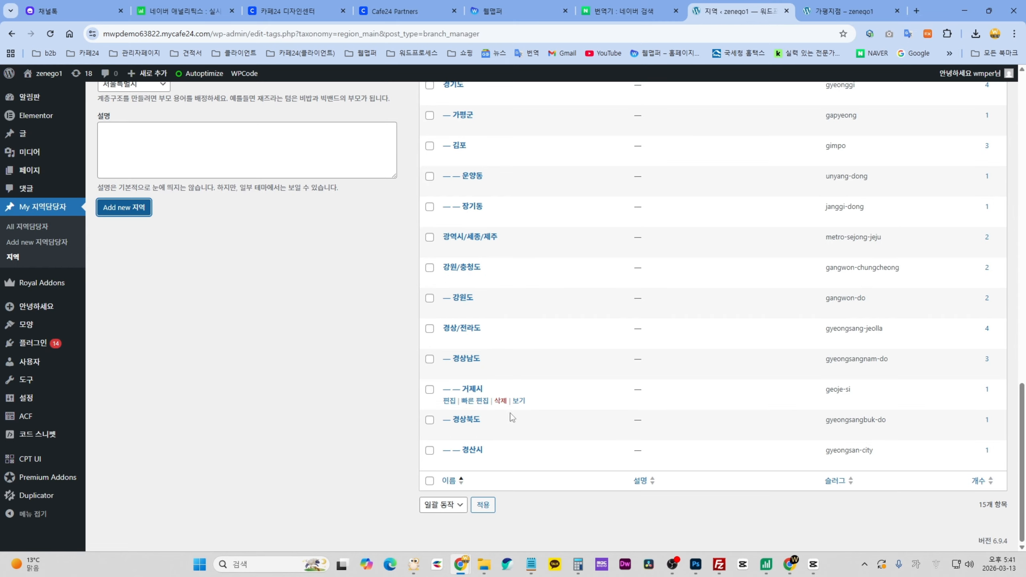
{"action": "scroll", "coordinate": [501, 313], "scroll_direction": "up", "scroll_amount": 6}
{"action": "scroll", "coordinate": [525, 339], "scroll_direction": "up", "scroll_amount": 3}
{"action": "scroll", "coordinate": [553, 367], "scroll_direction": "down", "scroll_amount": 3}
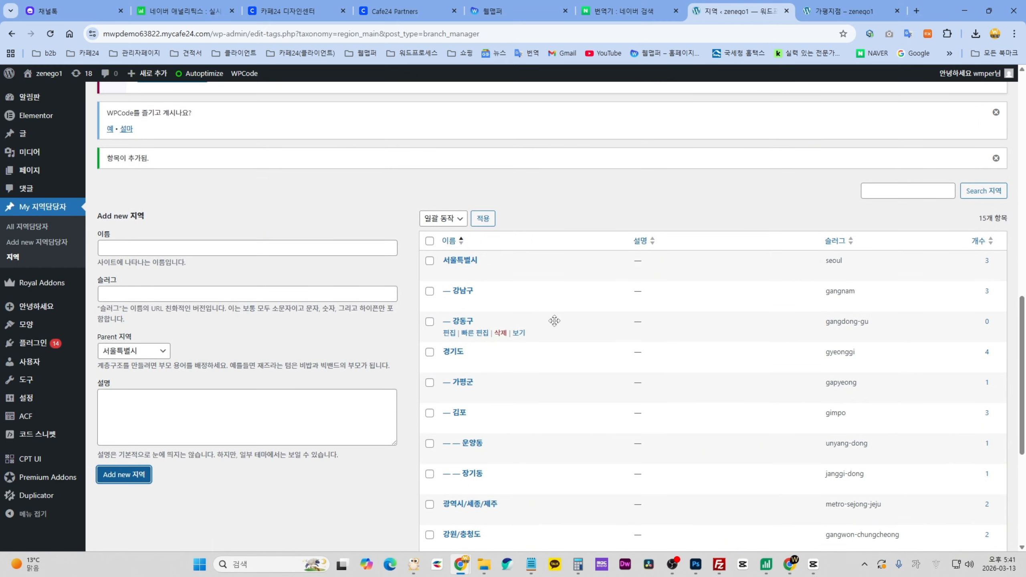
{"action": "left_click_drag", "start_coordinate": [542, 320], "coordinate": [550, 291]}
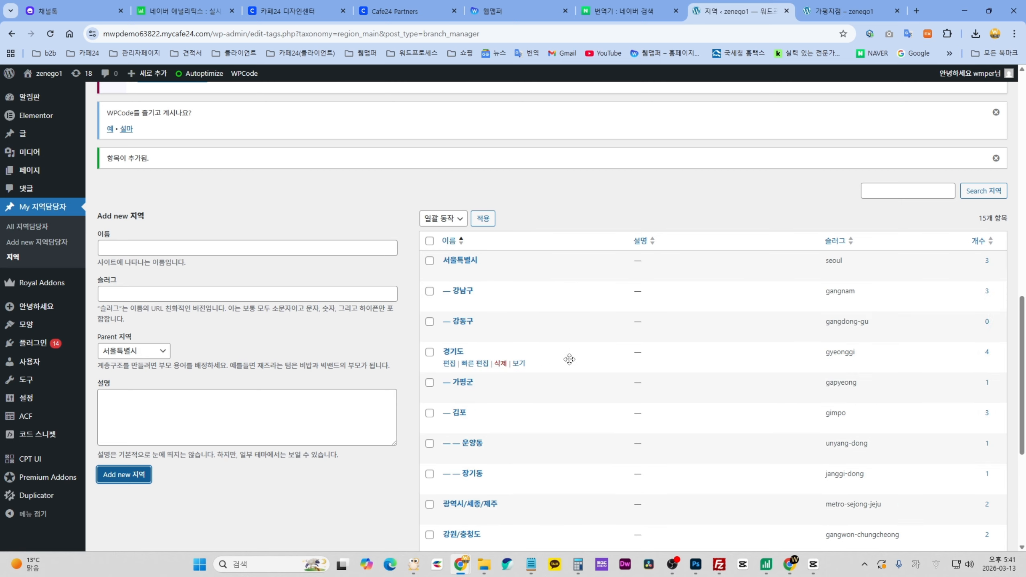
- Compare the live 가평지점 page with the region list showing 강동구 under 서울특별시
{"action": "left_click", "coordinate": [833, 16]}
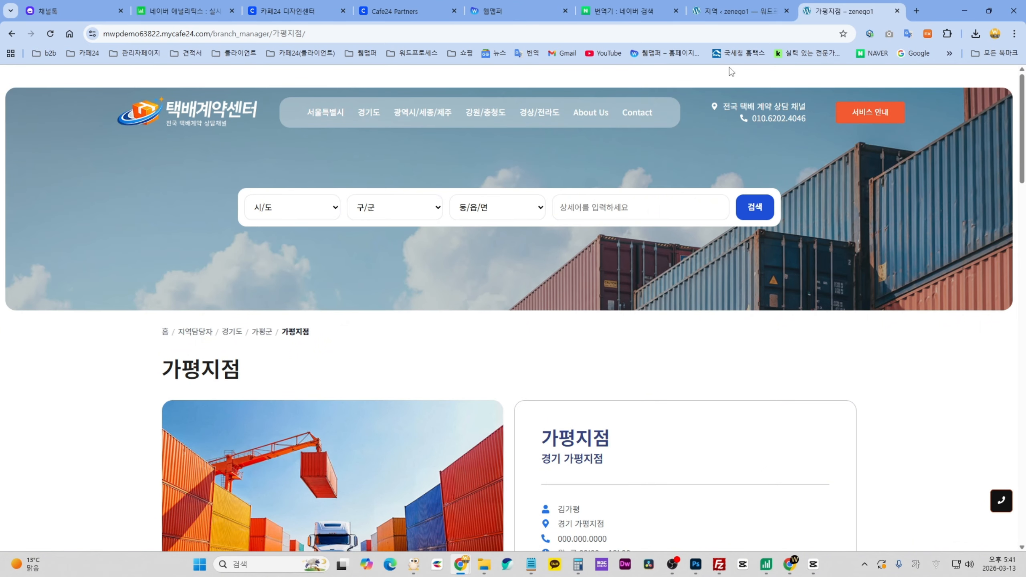
{"action": "left_click", "coordinate": [726, 15]}
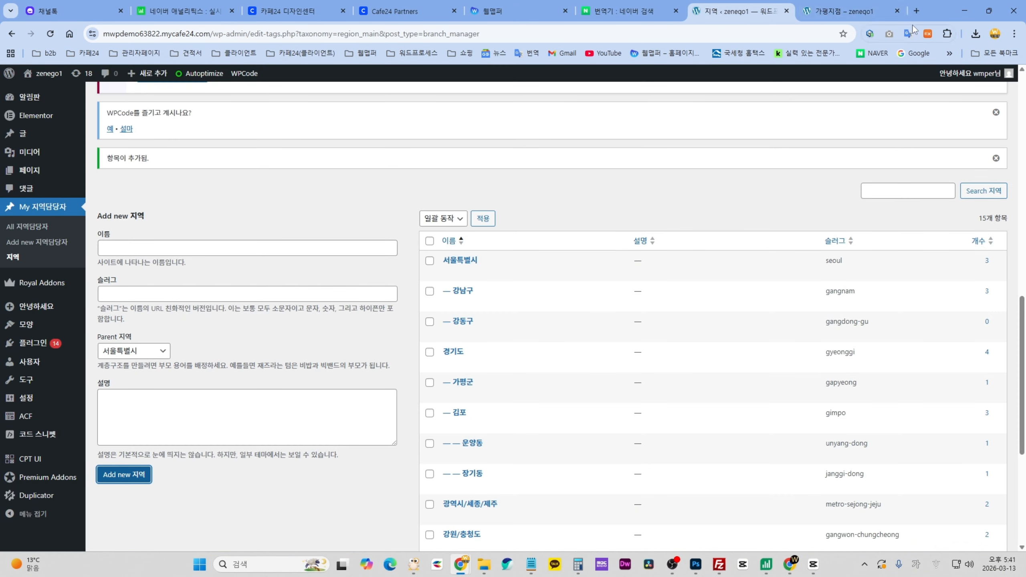
{"action": "left_click", "coordinate": [839, 11]}
{"action": "left_click", "coordinate": [727, 12]}
{"action": "scroll", "coordinate": [382, 455], "scroll_direction": "down", "scroll_amount": 2}
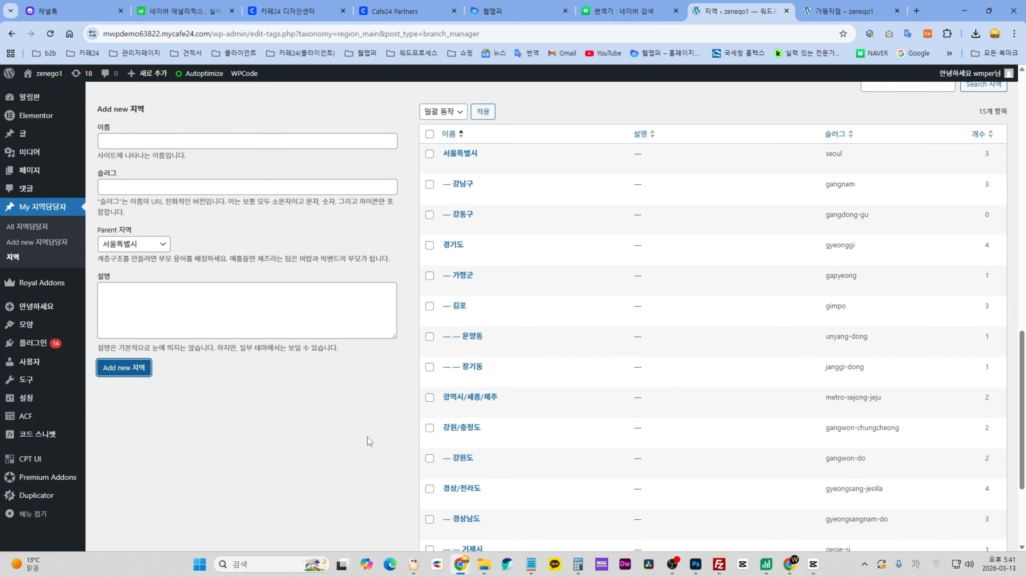
{"action": "scroll", "coordinate": [369, 441], "scroll_direction": "up", "scroll_amount": 1}
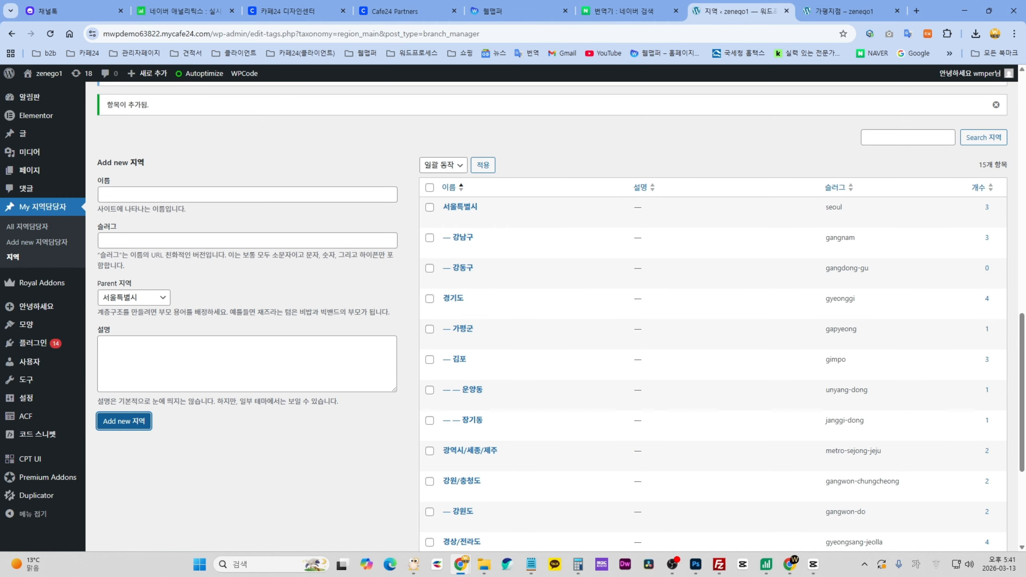
{"action": "left_click", "coordinate": [403, 258]}
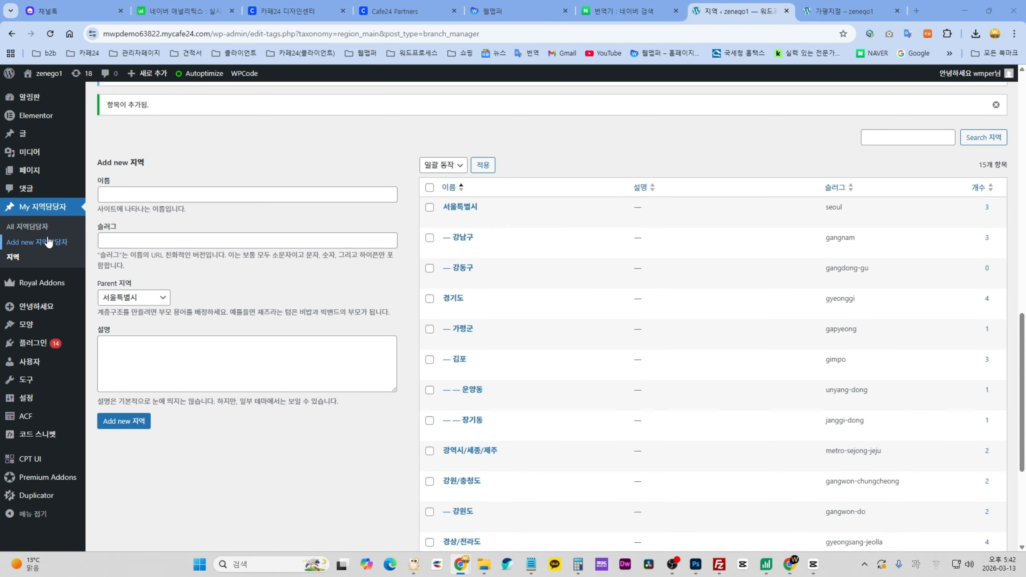
- Create a new 지역담당자 post titled '강동구 1지점' and toggle the Settings sidebar off and on
{"action": "left_click", "coordinate": [30, 228]}
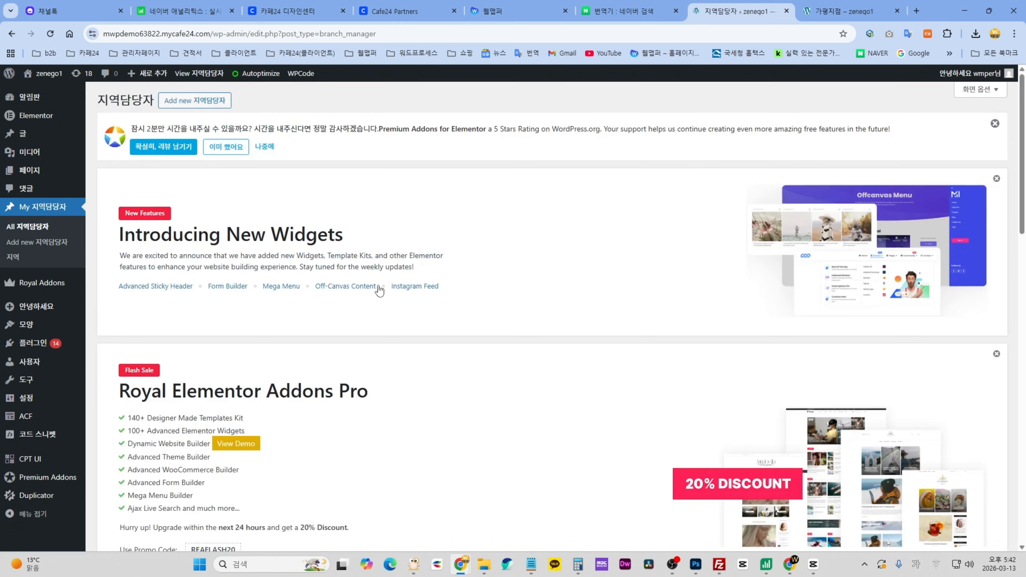
{"action": "scroll", "coordinate": [378, 288], "scroll_direction": "down", "scroll_amount": 5}
{"action": "scroll", "coordinate": [378, 283], "scroll_direction": "down", "scroll_amount": 10}
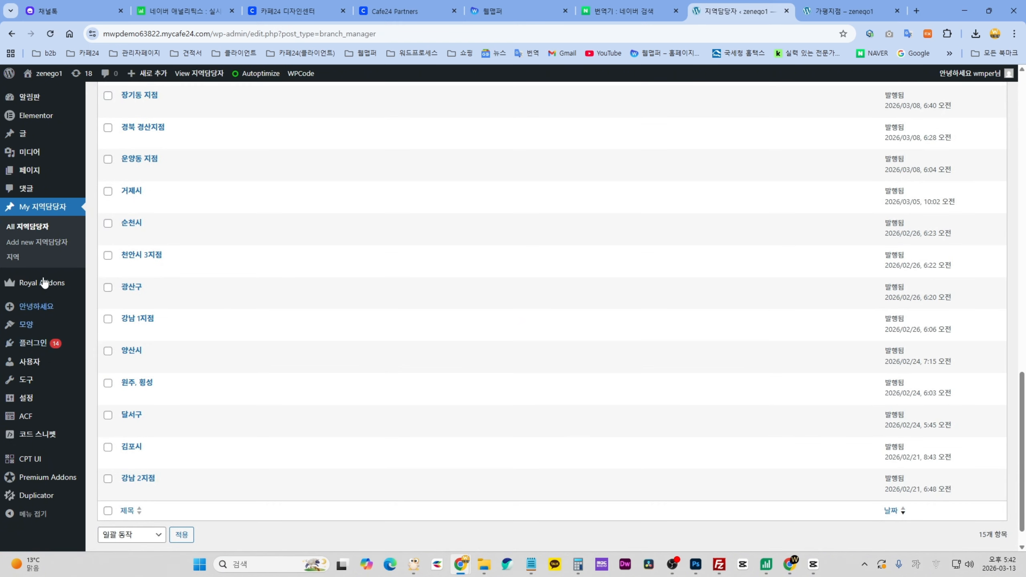
{"action": "left_click", "coordinate": [36, 242]}
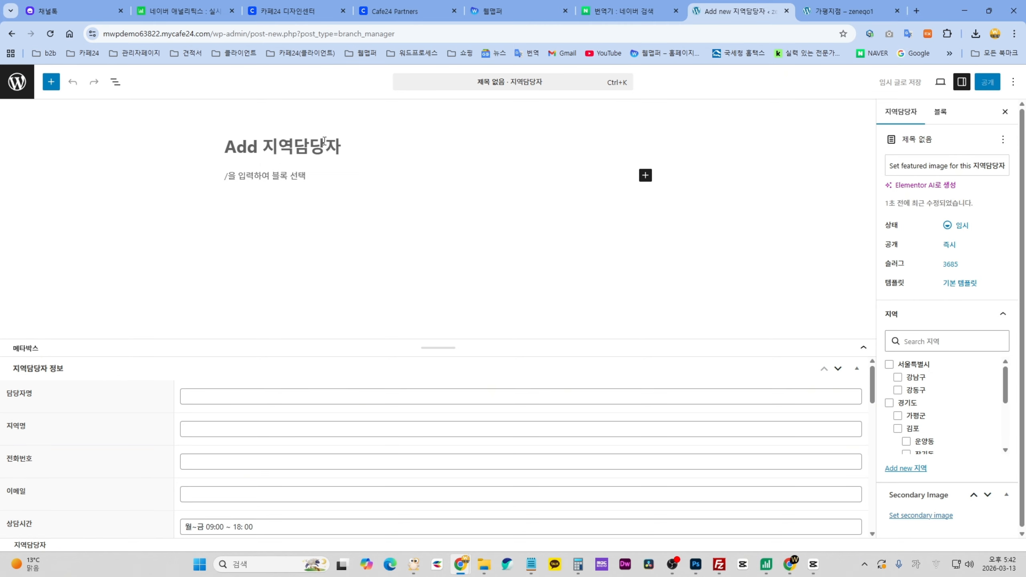
{"action": "type", "text": "강동구"}
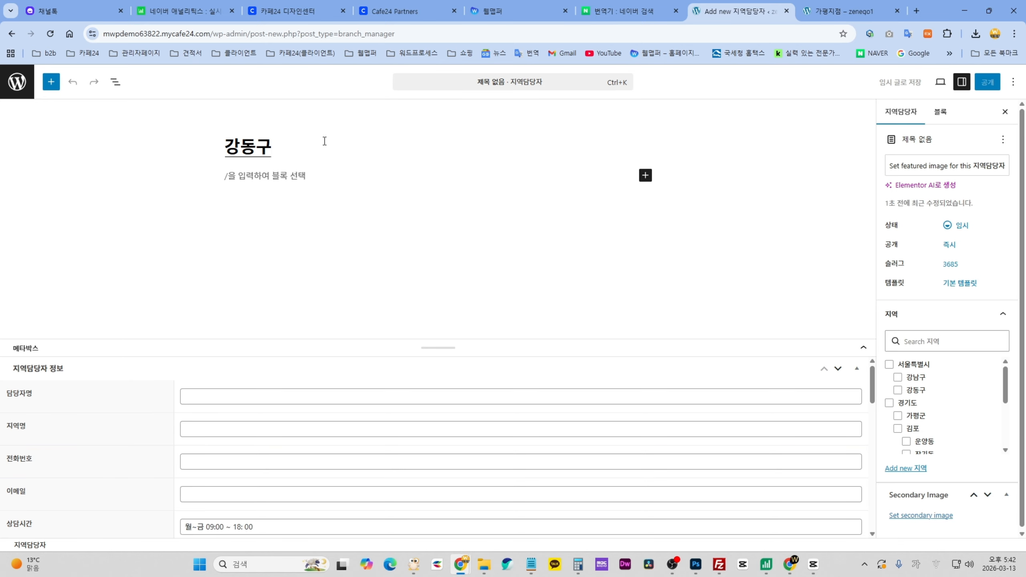
{"action": "type", "text": " 1지점"}
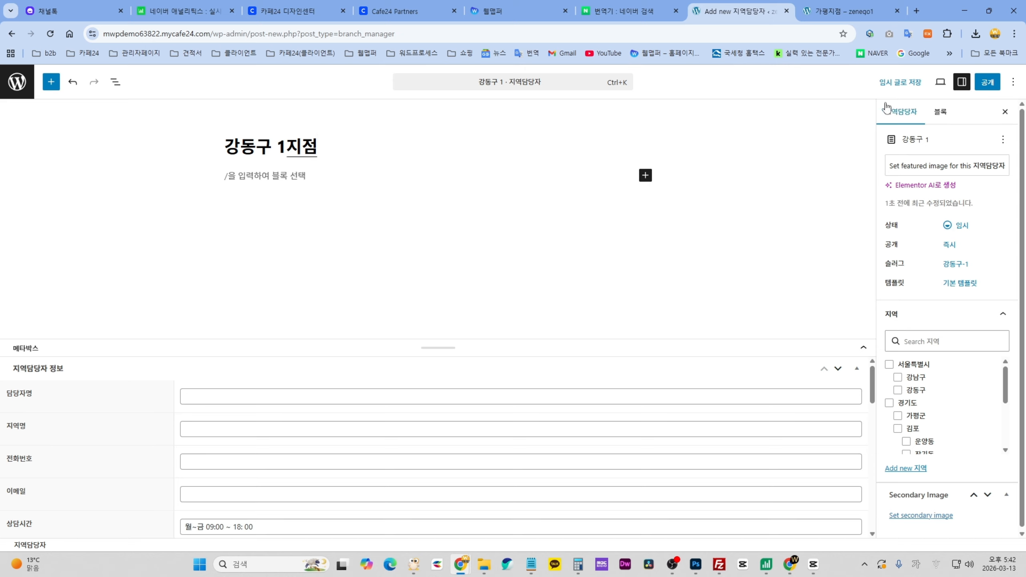
{"action": "left_click", "coordinate": [961, 81]}
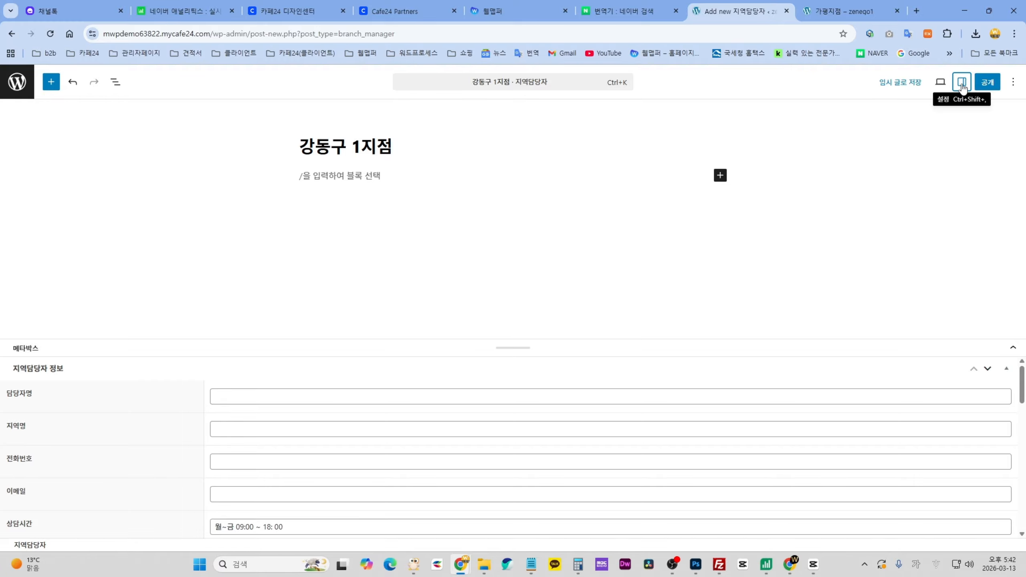
{"action": "left_click", "coordinate": [962, 82]}
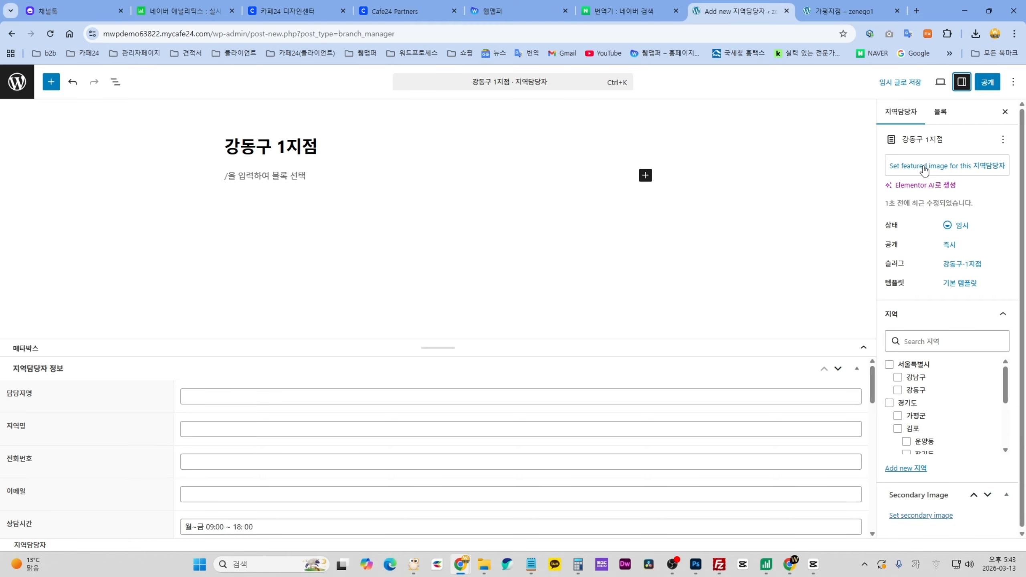
- Upload blog-1 into the featured-image media library by dragging it from File Explorer
{"action": "left_click", "coordinate": [924, 167]}
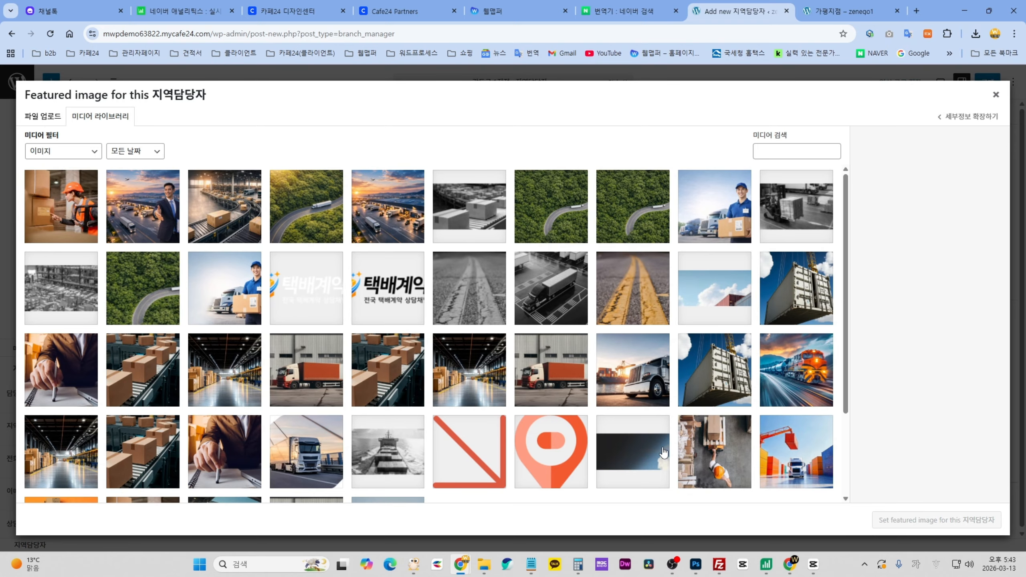
{"action": "scroll", "coordinate": [588, 458], "scroll_direction": "down", "scroll_amount": 5}
{"action": "scroll", "coordinate": [442, 446], "scroll_direction": "up", "scroll_amount": 5}
{"action": "left_click", "coordinate": [493, 565]}
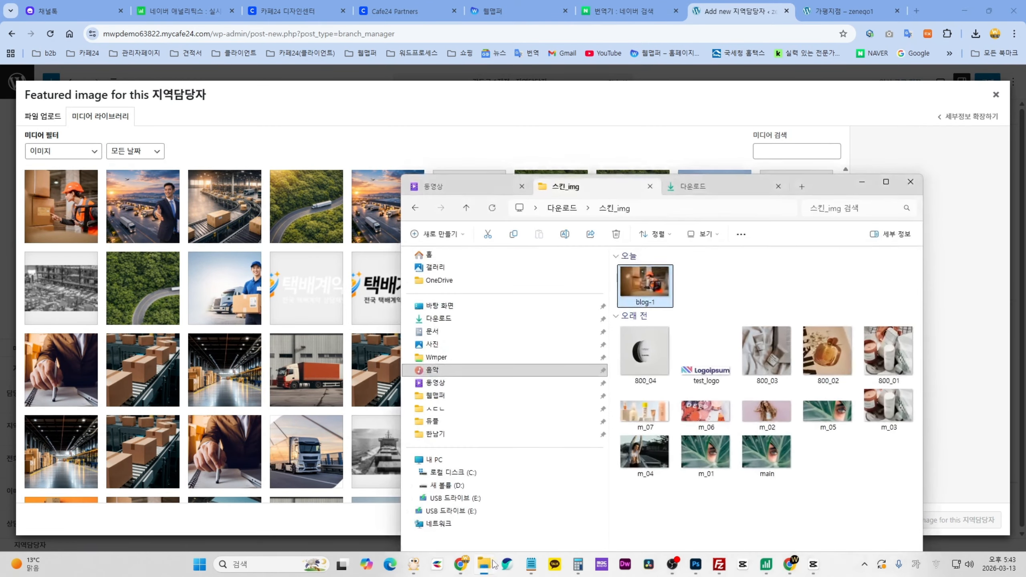
{"action": "left_click", "coordinate": [663, 293]}
{"action": "left_click_drag", "start_coordinate": [652, 283], "coordinate": [214, 270]}
- Browse the Downloads folder in the file chooser, close it, and return to the media library
{"action": "left_click", "coordinate": [43, 117]}
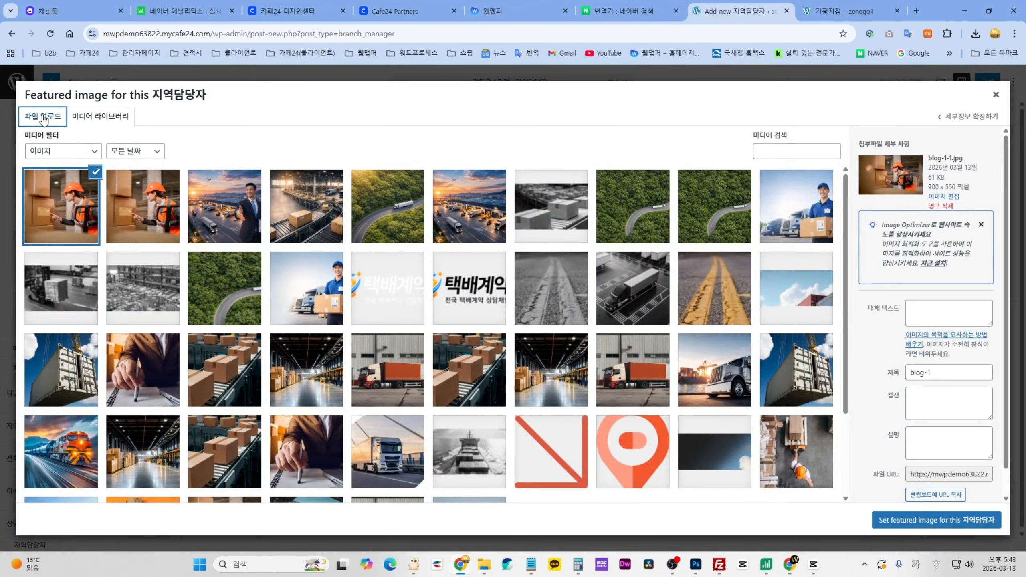
{"action": "left_click", "coordinate": [513, 296]}
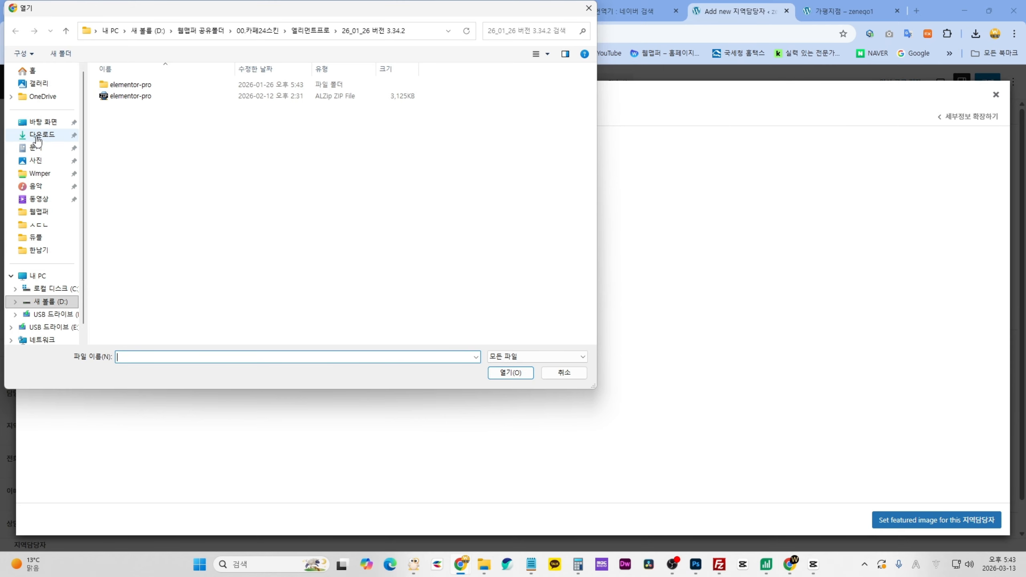
{"action": "left_click", "coordinate": [36, 138]}
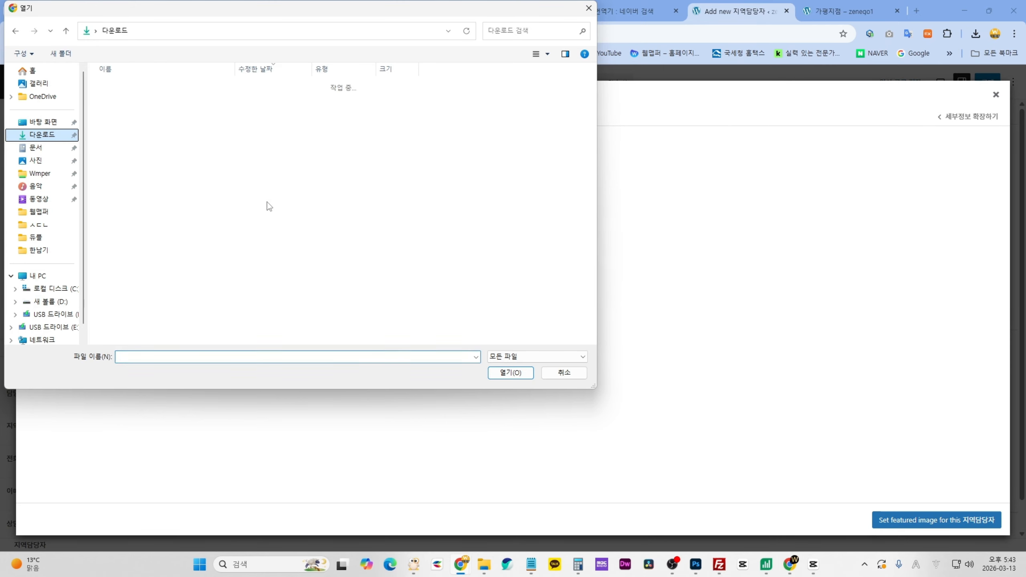
{"action": "left_click", "coordinate": [541, 53]}
{"action": "left_click", "coordinate": [578, 46]}
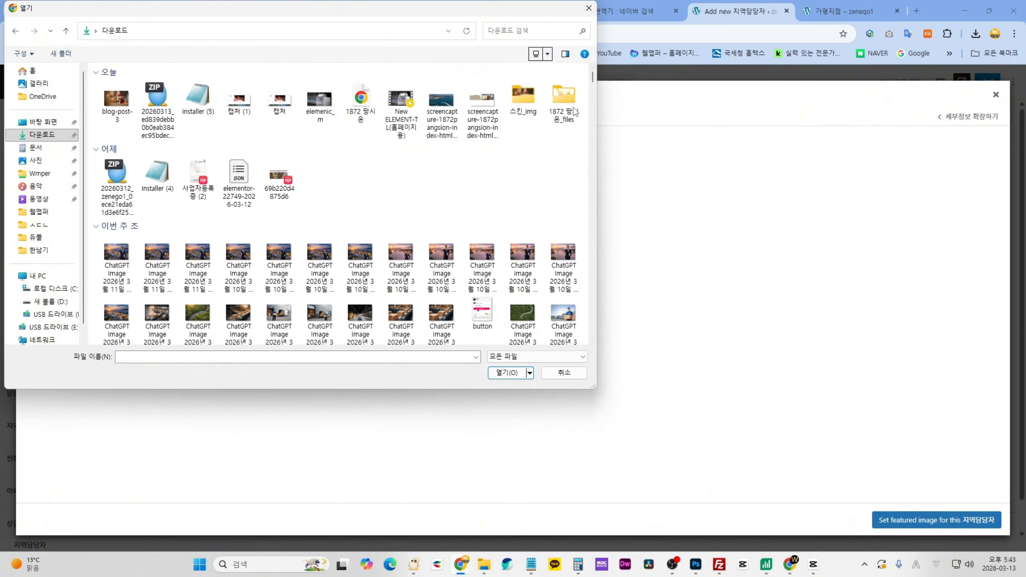
{"action": "left_click", "coordinate": [589, 8]}
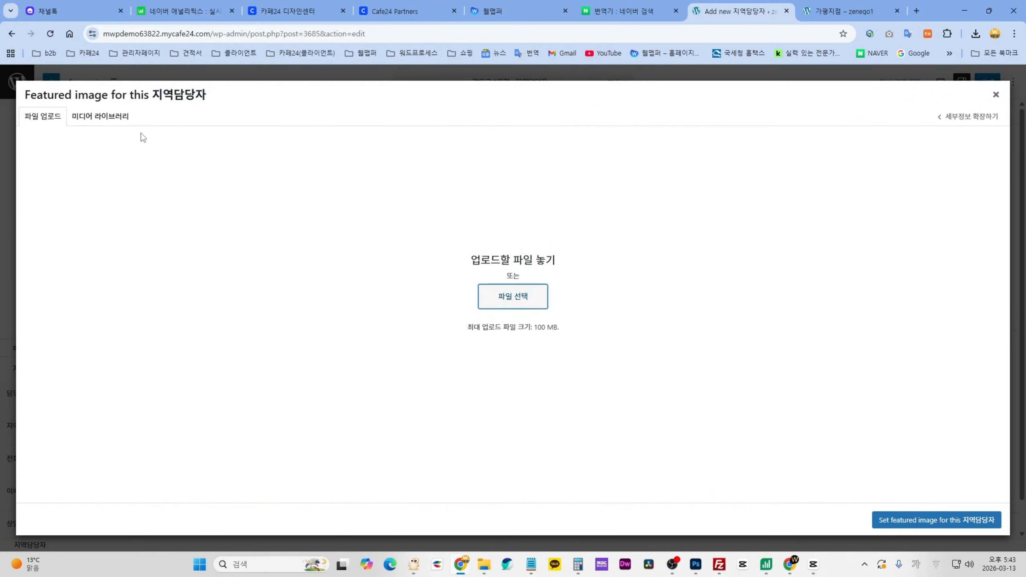
{"action": "left_click", "coordinate": [101, 116]}
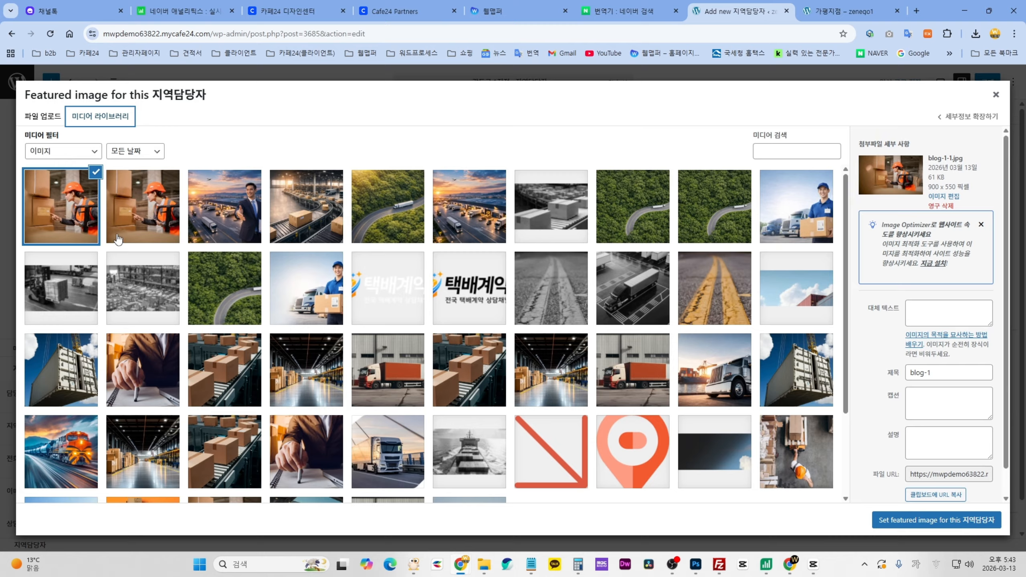
{"action": "left_click", "coordinate": [812, 17]}
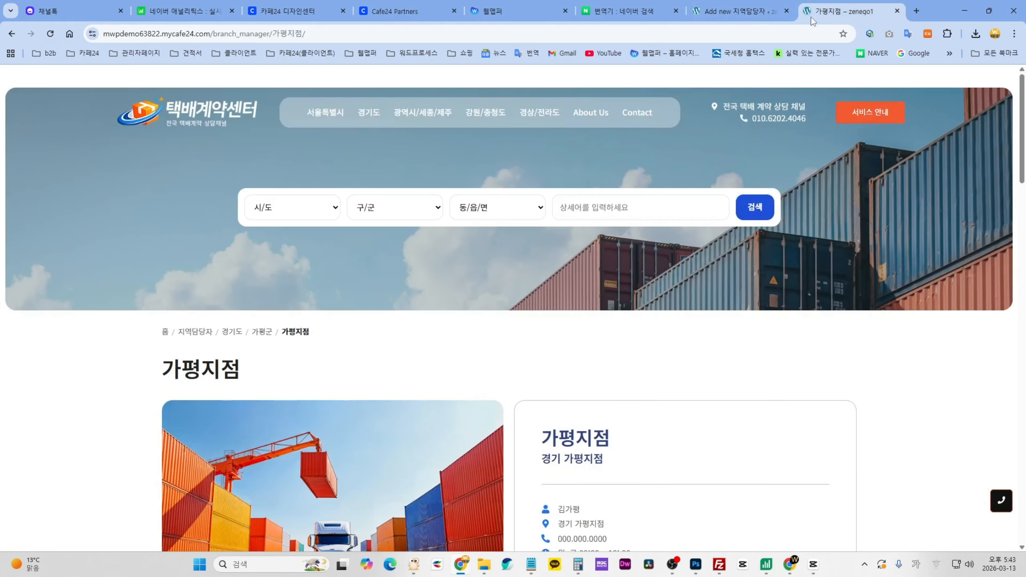
{"action": "left_click", "coordinate": [327, 111]}
{"action": "scroll", "coordinate": [689, 366], "scroll_direction": "down", "scroll_amount": 6}
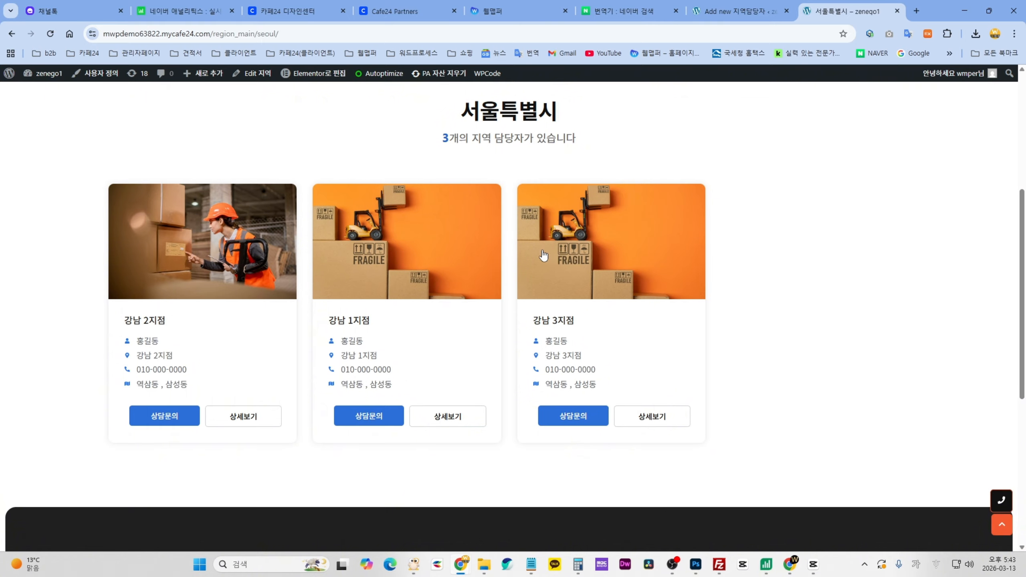
{"action": "left_click", "coordinate": [731, 15]}
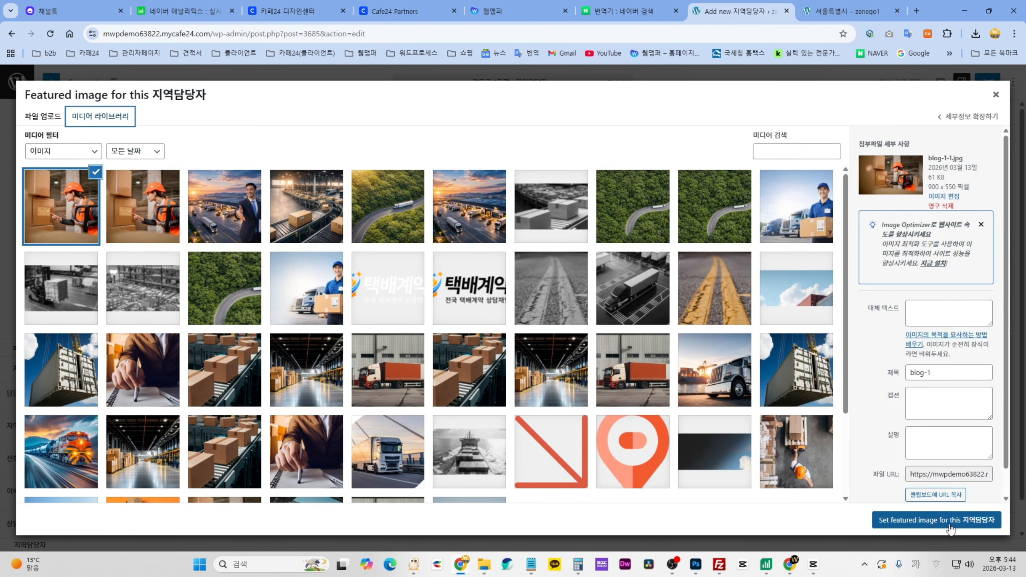
- Set blog-1-1.jpg as the 강동구 1지점 post's featured image
{"action": "left_click", "coordinate": [931, 521]}
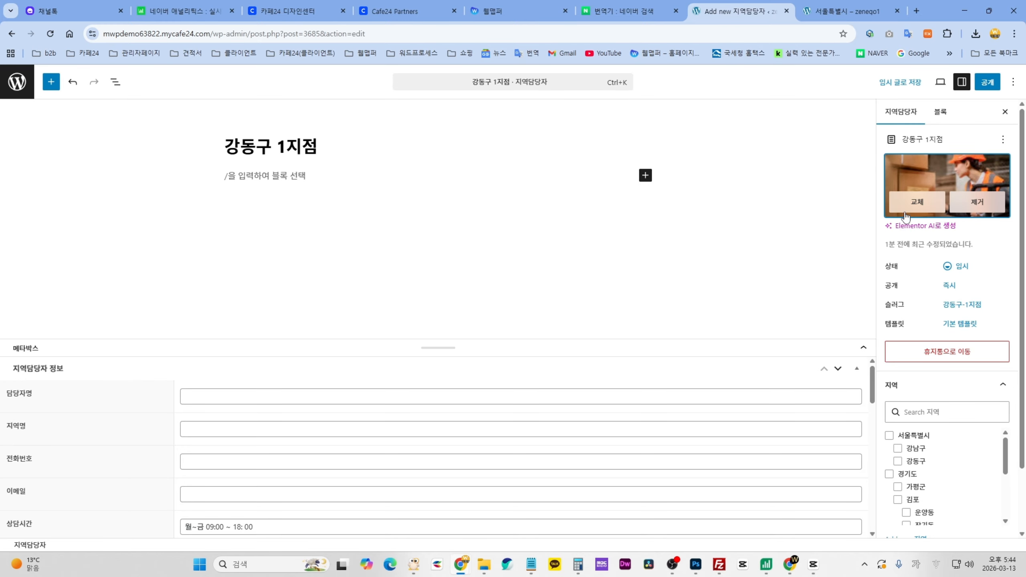
- File the post under the 서울특별시 and 강동구 regions
{"action": "scroll", "coordinate": [973, 350], "scroll_direction": "down", "scroll_amount": 2}
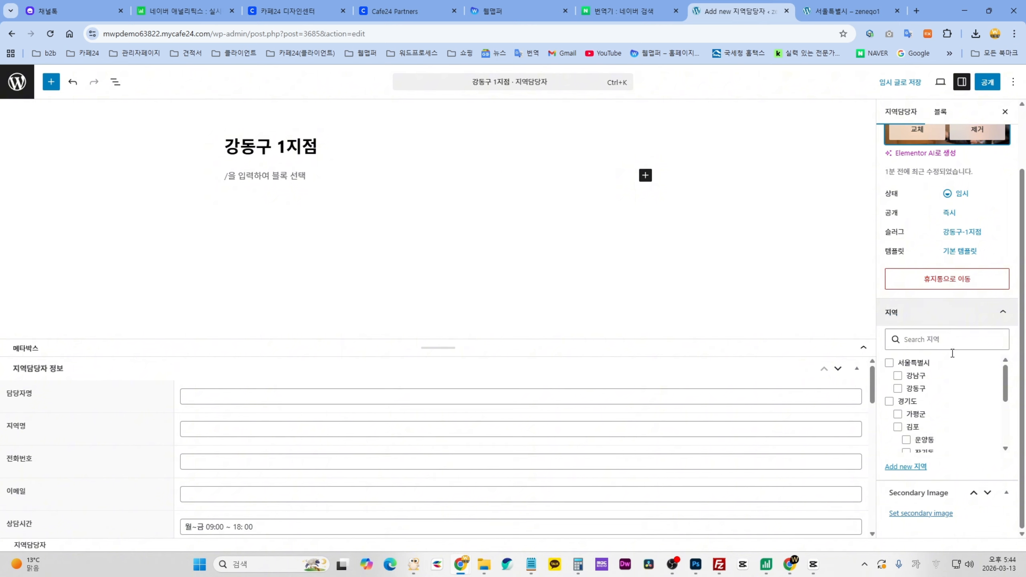
{"action": "left_click", "coordinate": [889, 363]}
{"action": "left_click", "coordinate": [897, 388]}
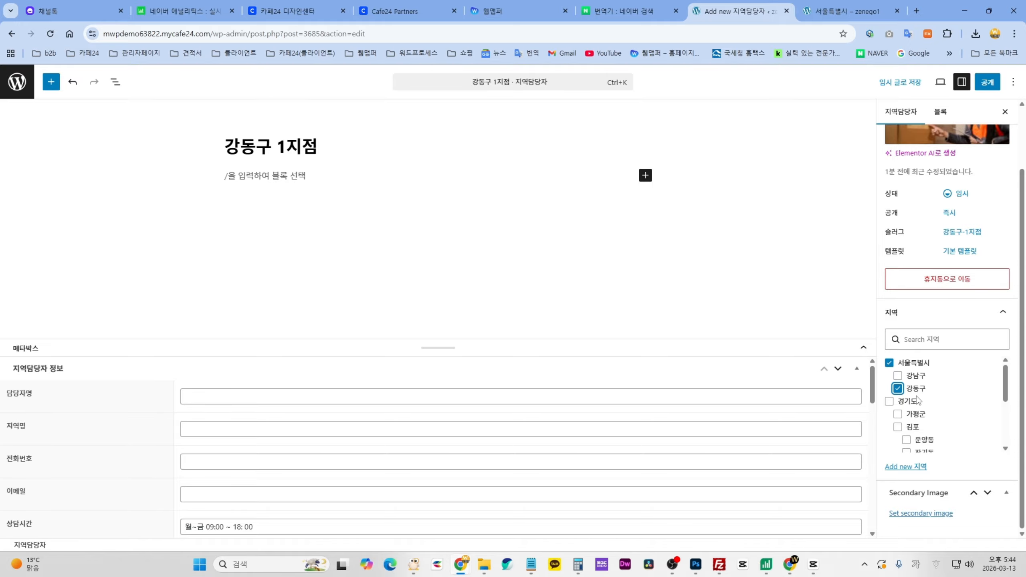
{"action": "left_click", "coordinate": [958, 311]}
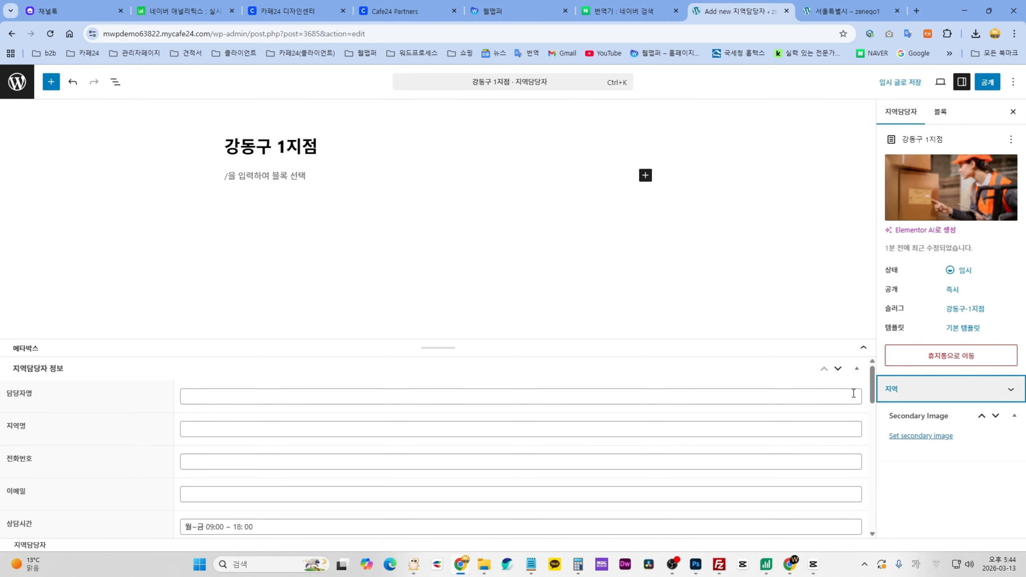
{"action": "left_click", "coordinate": [939, 394]}
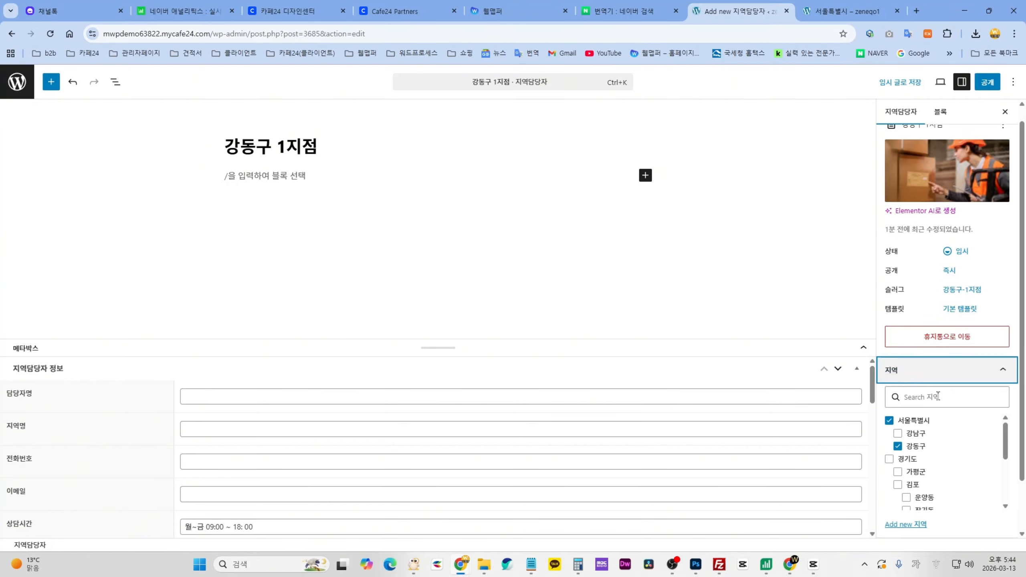
- Drag the editor divider upward to enlarge the 지역담당자 정보 fields area and review its fields
{"action": "scroll", "coordinate": [990, 394], "scroll_direction": "down", "scroll_amount": 5}
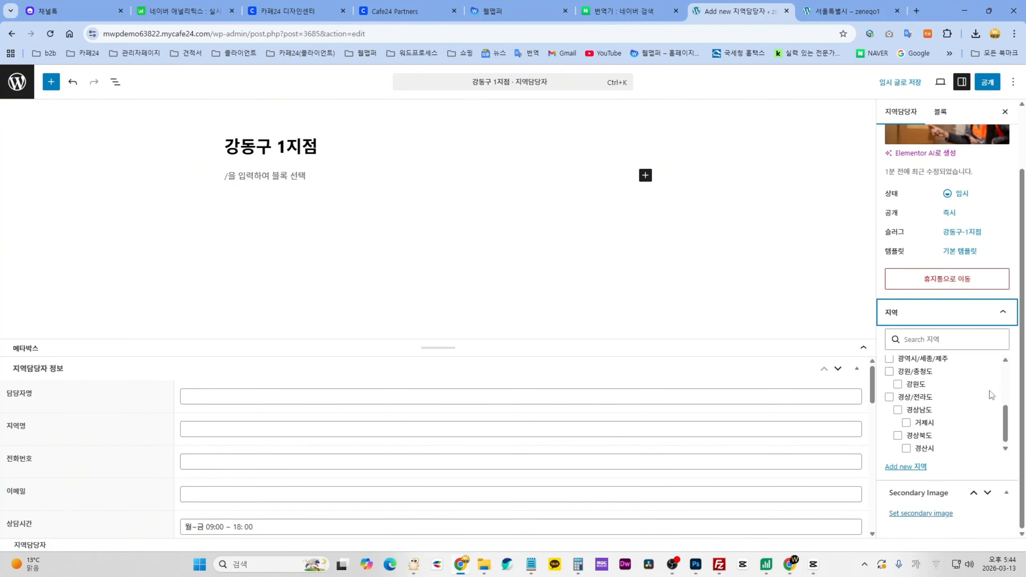
{"action": "scroll", "coordinate": [965, 412], "scroll_direction": "up", "scroll_amount": 5}
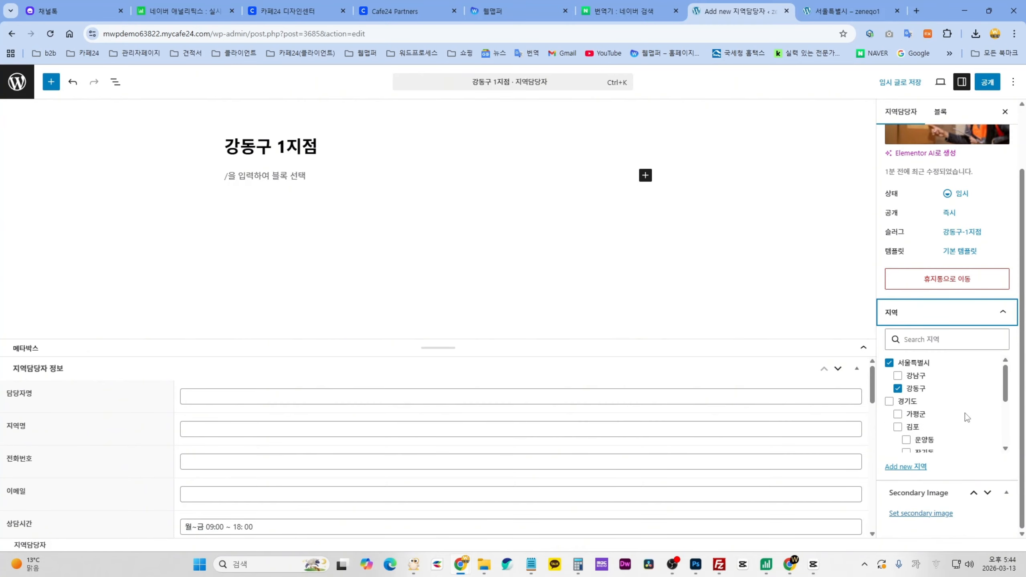
{"action": "scroll", "coordinate": [951, 431], "scroll_direction": "down", "scroll_amount": 2}
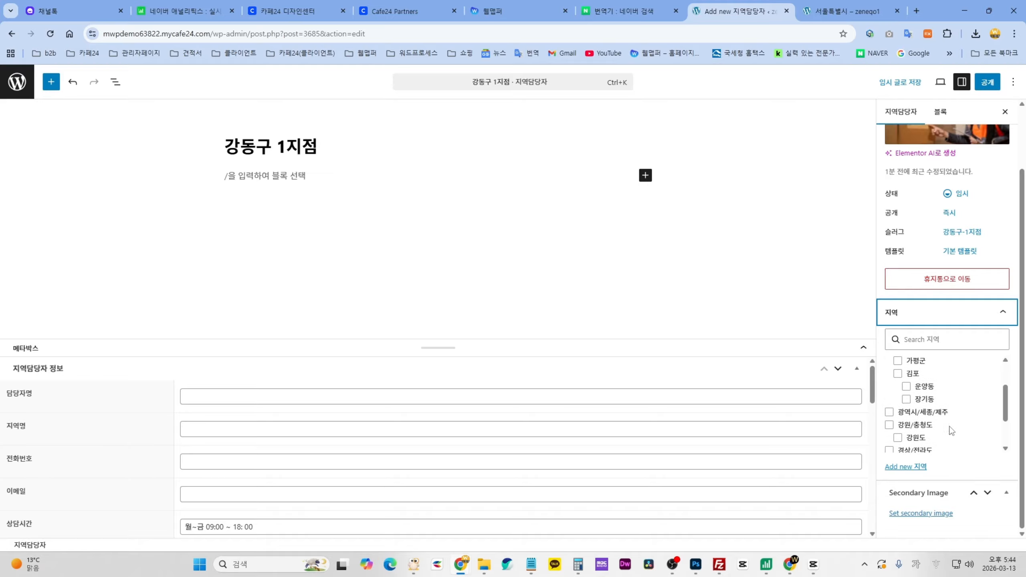
{"action": "scroll", "coordinate": [947, 422], "scroll_direction": "down", "scroll_amount": 2}
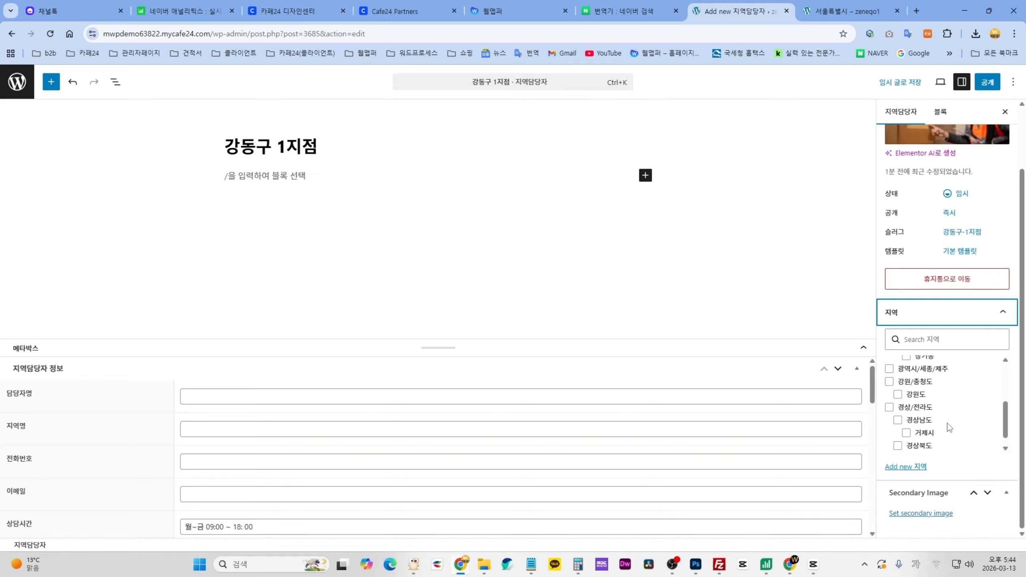
{"action": "scroll", "coordinate": [948, 422], "scroll_direction": "up", "scroll_amount": 5}
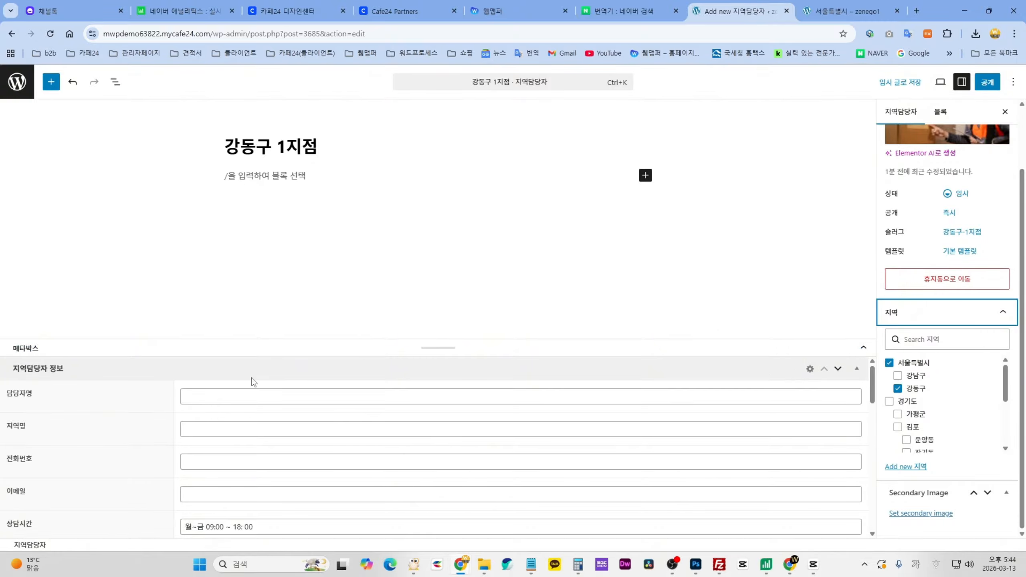
{"action": "scroll", "coordinate": [474, 442], "scroll_direction": "down", "scroll_amount": 10}
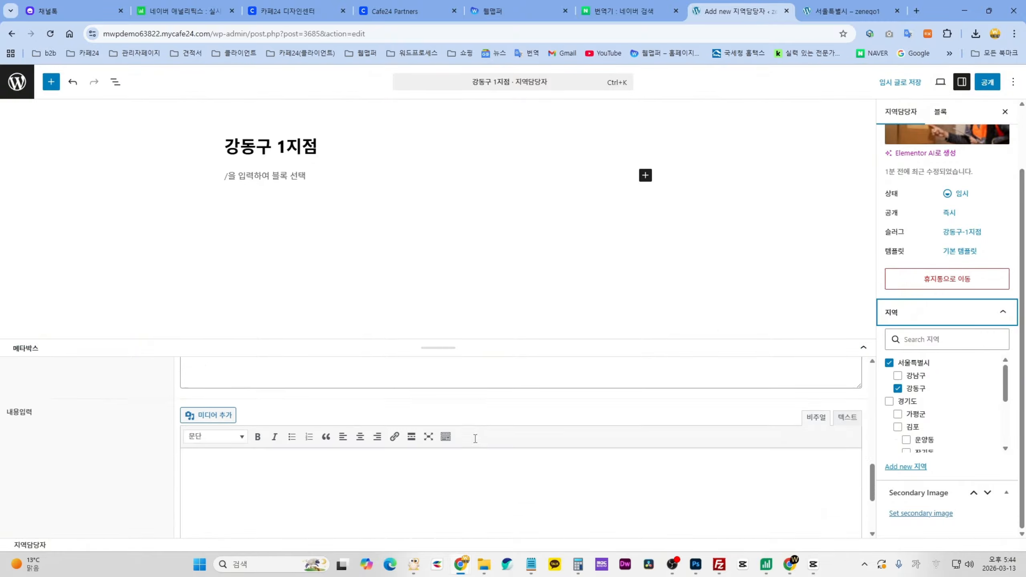
{"action": "scroll", "coordinate": [475, 439], "scroll_direction": "up", "scroll_amount": 10}
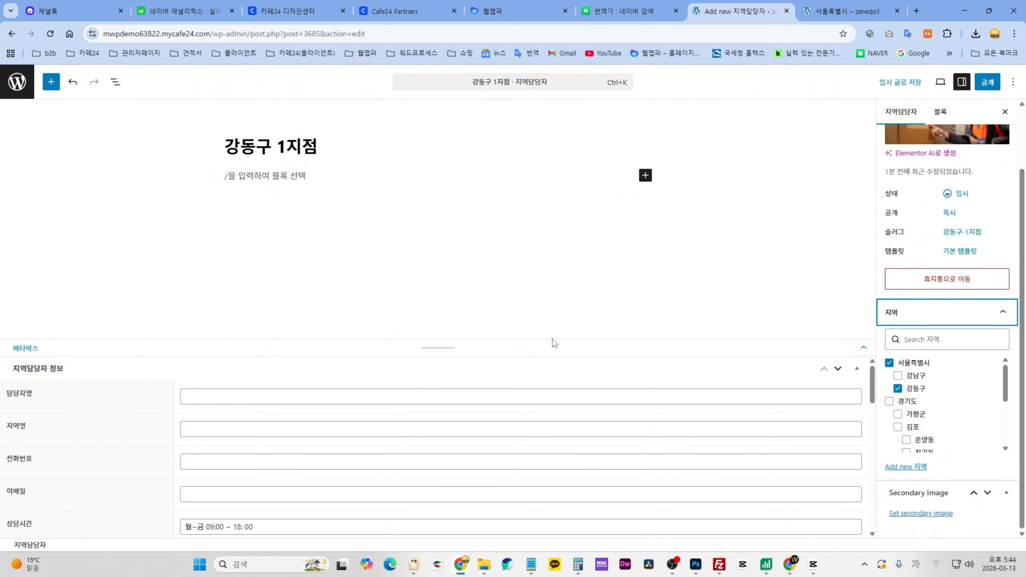
{"action": "left_click_drag", "start_coordinate": [550, 344], "coordinate": [572, 212]}
{"action": "scroll", "coordinate": [552, 384], "scroll_direction": "down", "scroll_amount": 5}
{"action": "scroll", "coordinate": [553, 398], "scroll_direction": "up", "scroll_amount": 5}
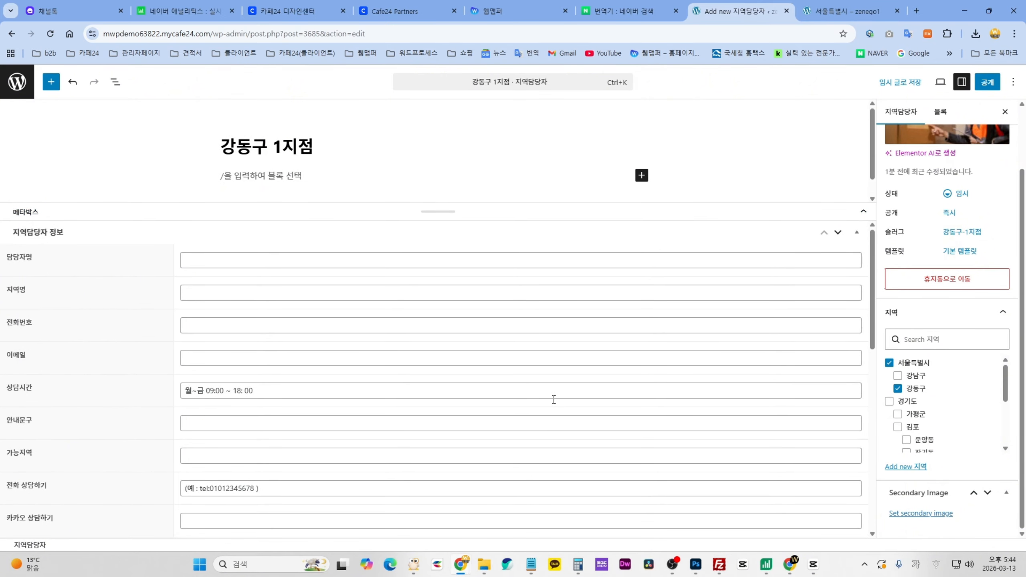
{"action": "scroll", "coordinate": [552, 394], "scroll_direction": "down", "scroll_amount": 3}
{"action": "scroll", "coordinate": [552, 392], "scroll_direction": "up", "scroll_amount": 3}
{"action": "left_click_drag", "start_coordinate": [788, 215], "coordinate": [733, 263]}
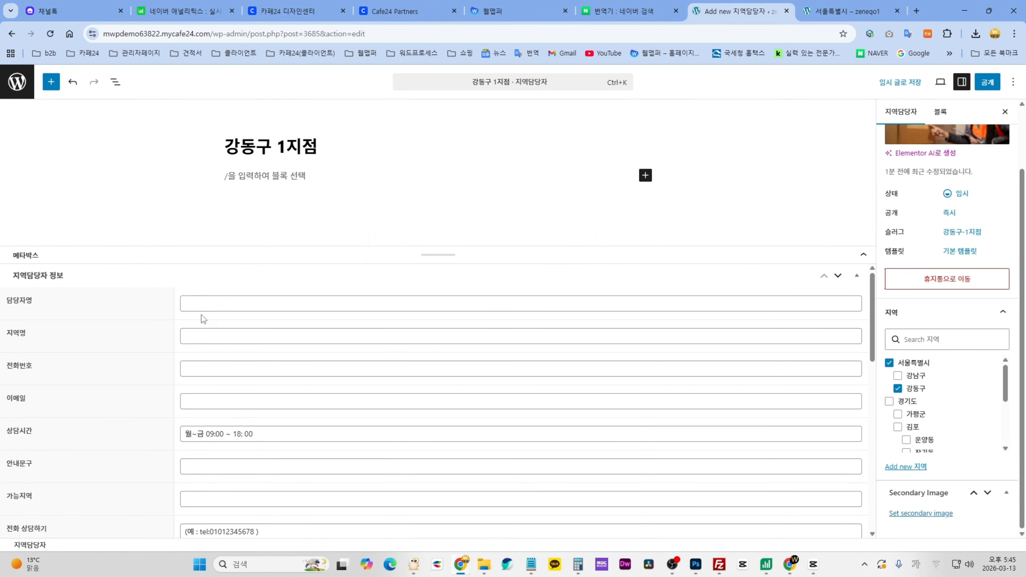
- Enter the manager's name, the region name 강동구 1지점 and the branch phone number
{"action": "left_click", "coordinate": [254, 306]}
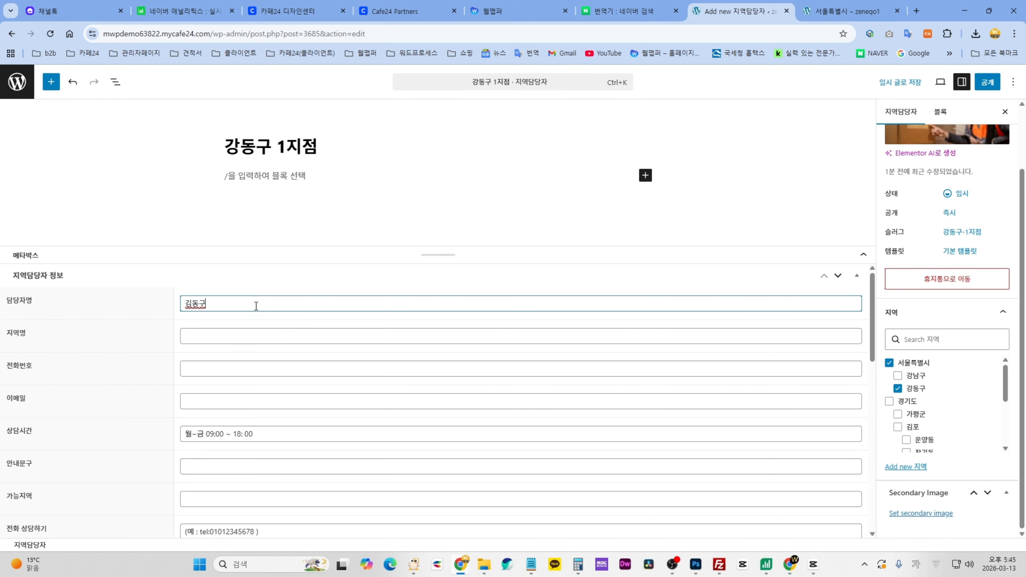
{"action": "left_click", "coordinate": [233, 337]}
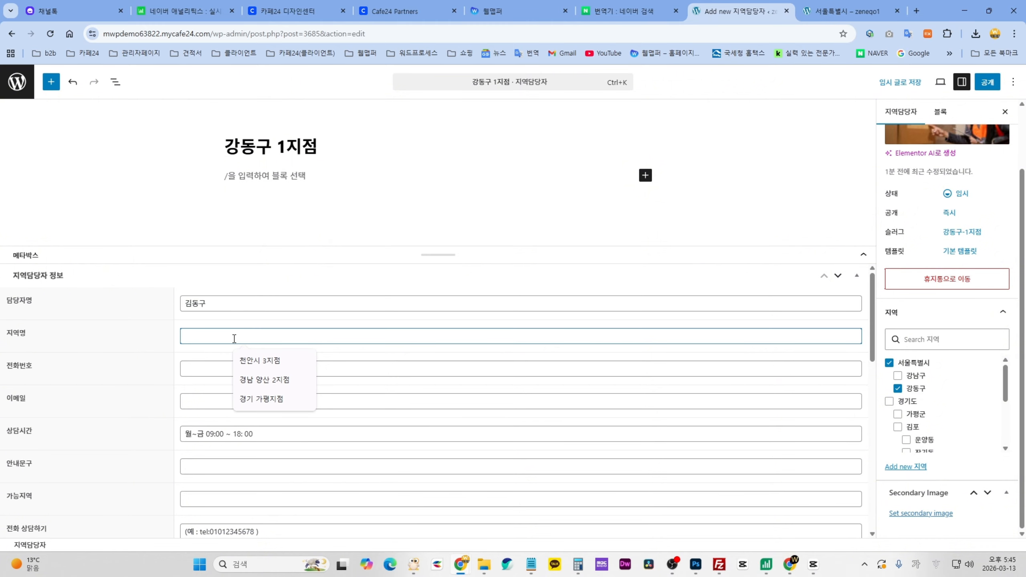
{"action": "type", "text": "강도"}
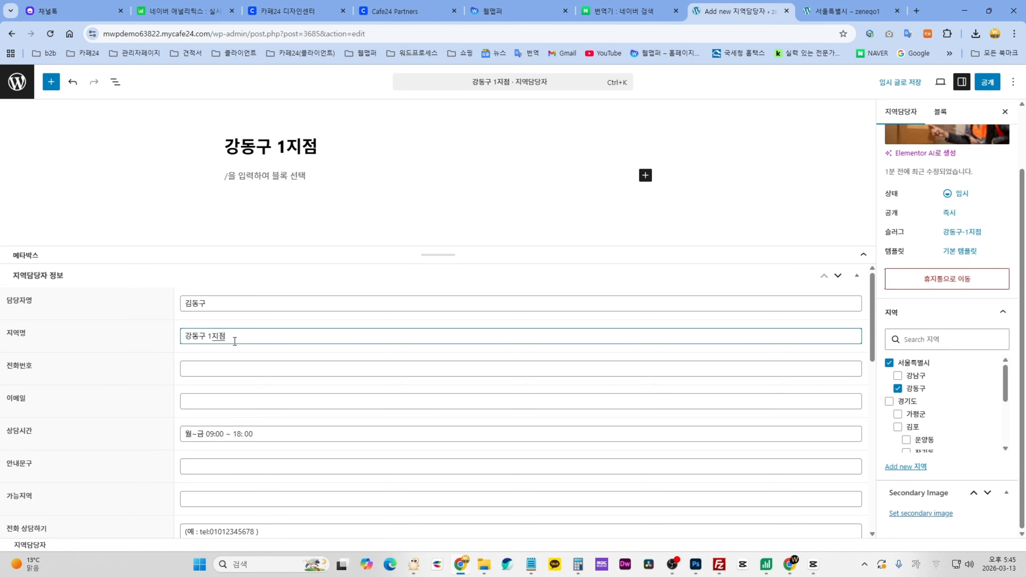
{"action": "left_click", "coordinate": [214, 369]}
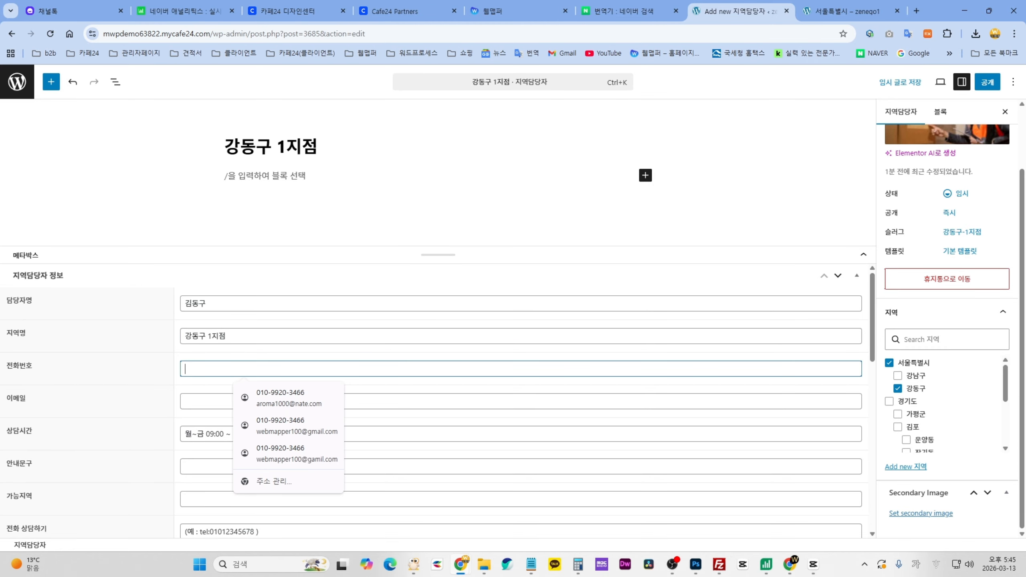
{"action": "type", "text": "010-111-1111"}
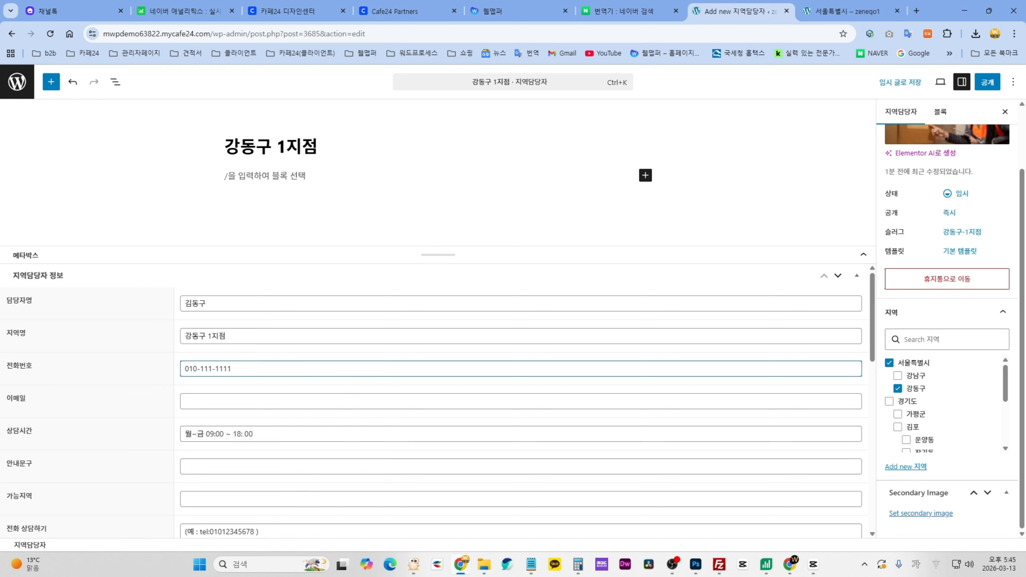
- Open the live 강남 2지점 branch page for reference and scroll its details
{"action": "left_click", "coordinate": [811, 16]}
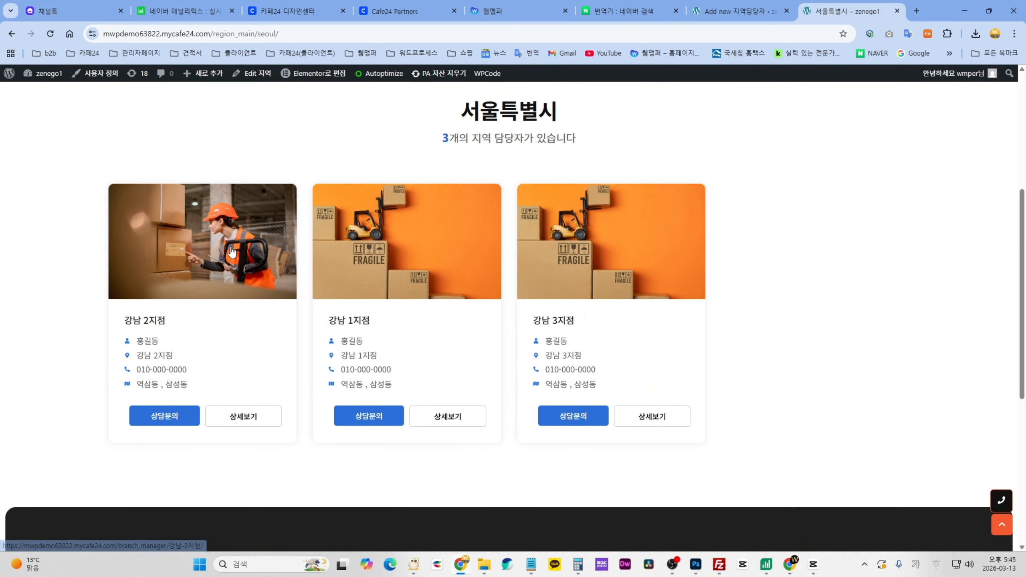
{"action": "left_click", "coordinate": [620, 418]}
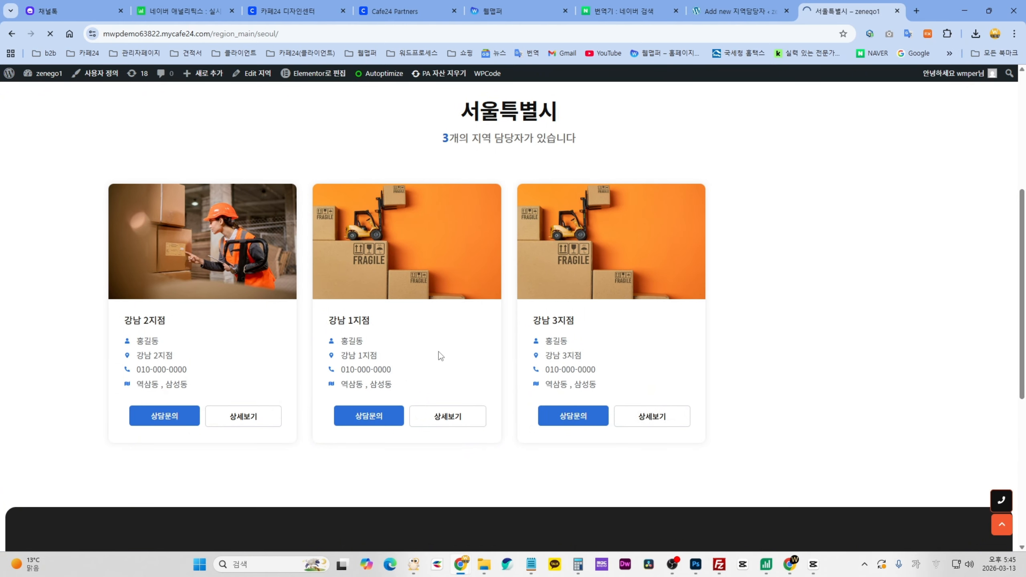
{"action": "scroll", "coordinate": [822, 367], "scroll_direction": "down", "scroll_amount": 5}
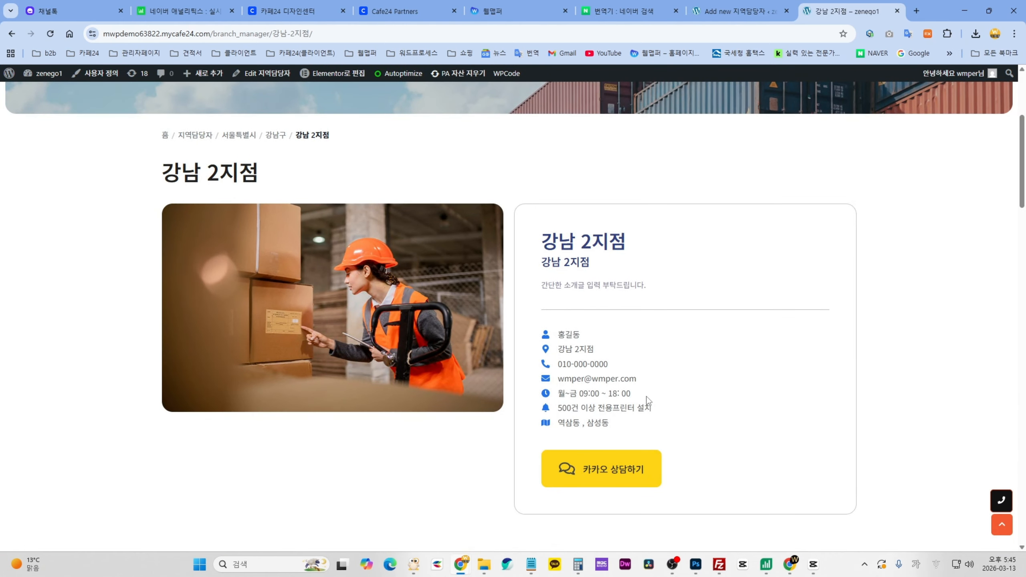
- Back in the 강동구 1지점 post, fill the e-mail field with the suggested address
{"action": "left_click", "coordinate": [731, 10]}
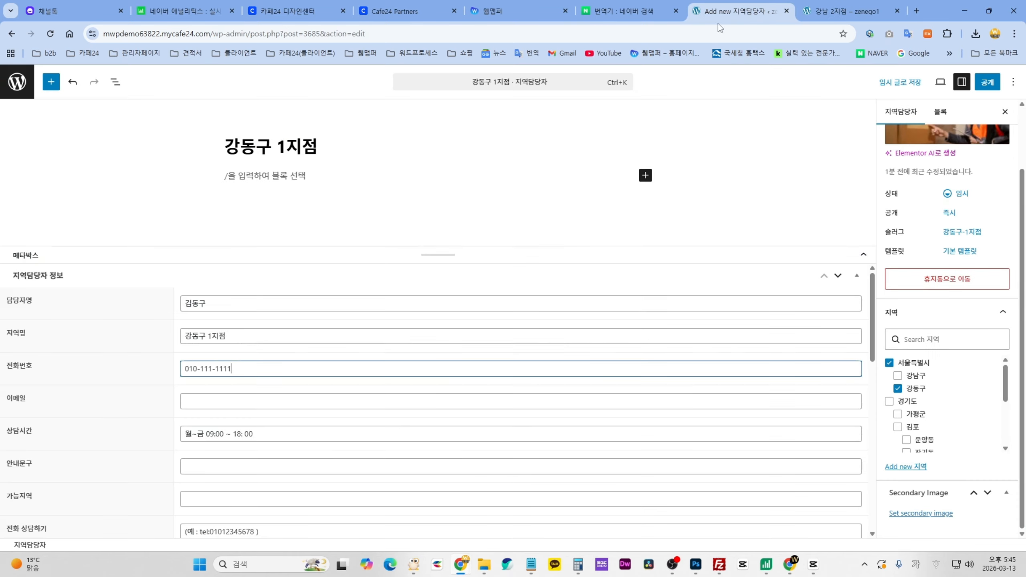
{"action": "scroll", "coordinate": [460, 360], "scroll_direction": "down", "scroll_amount": 3}
{"action": "scroll", "coordinate": [377, 351], "scroll_direction": "up", "scroll_amount": 3}
{"action": "left_click", "coordinate": [259, 348]}
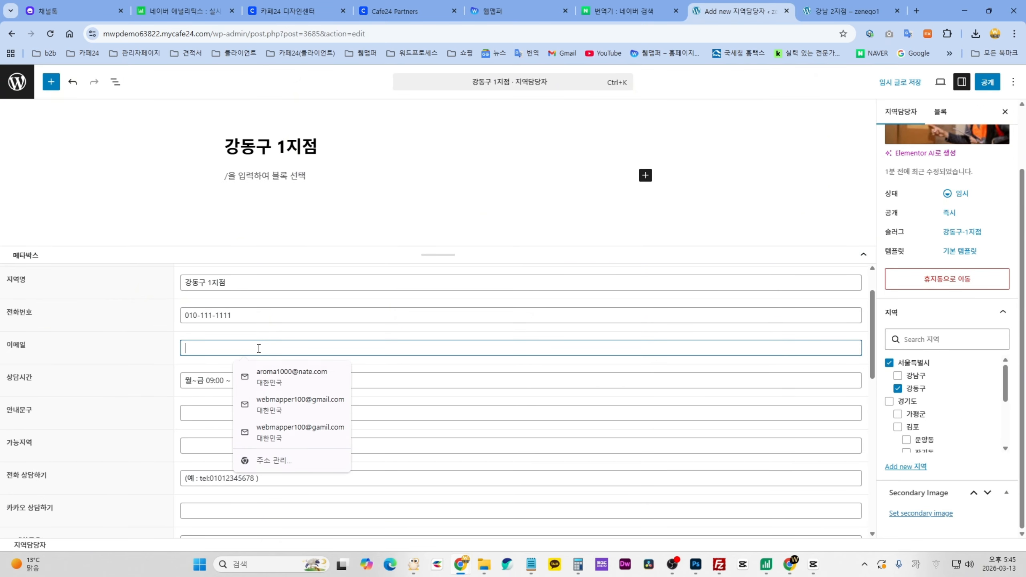
{"action": "type", "text": "ㅅㄷㄴㅅ"}
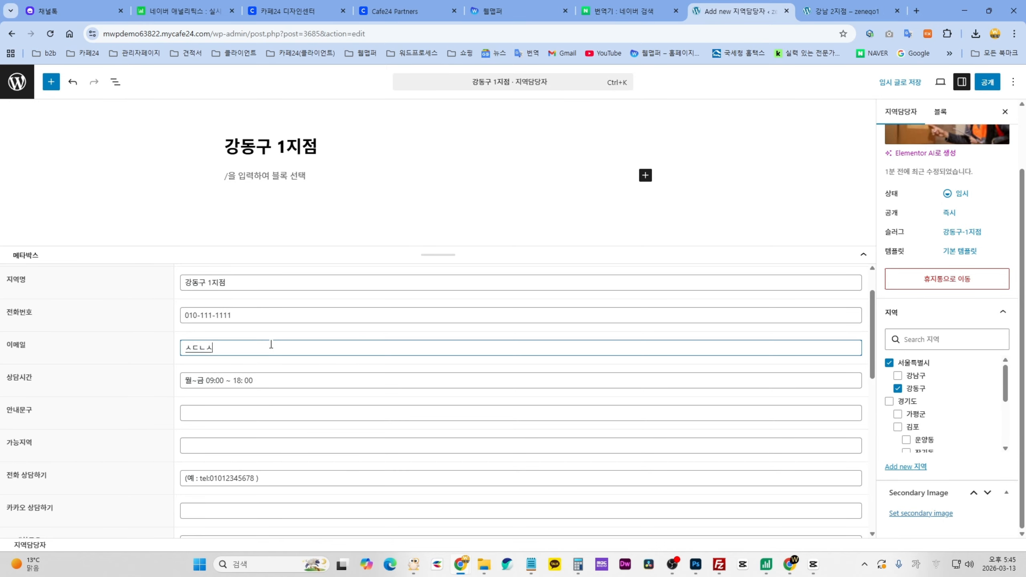
{"action": "key", "text": "Hangul"}
{"action": "type", "text": "test"}
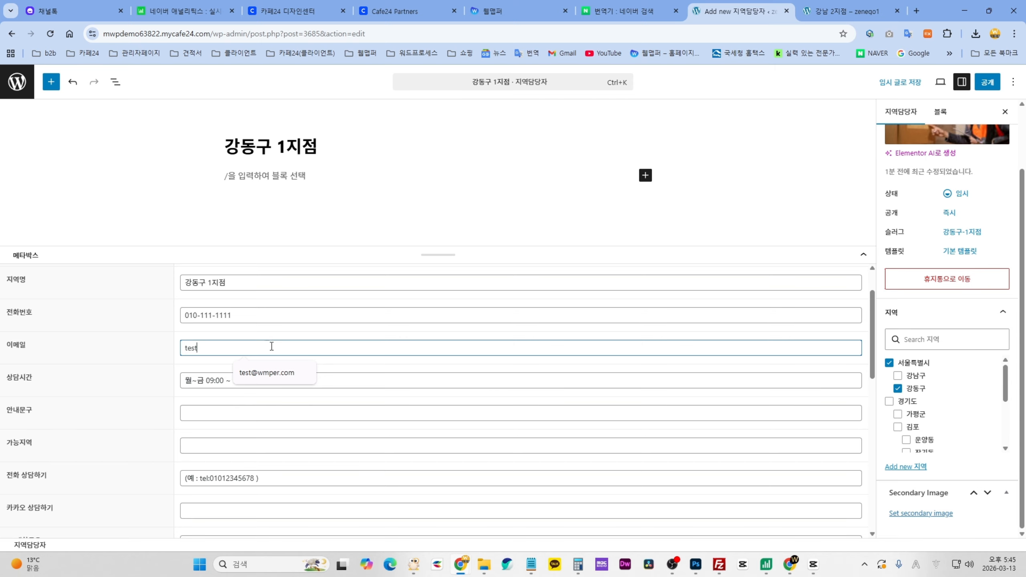
{"action": "left_click", "coordinate": [274, 368]}
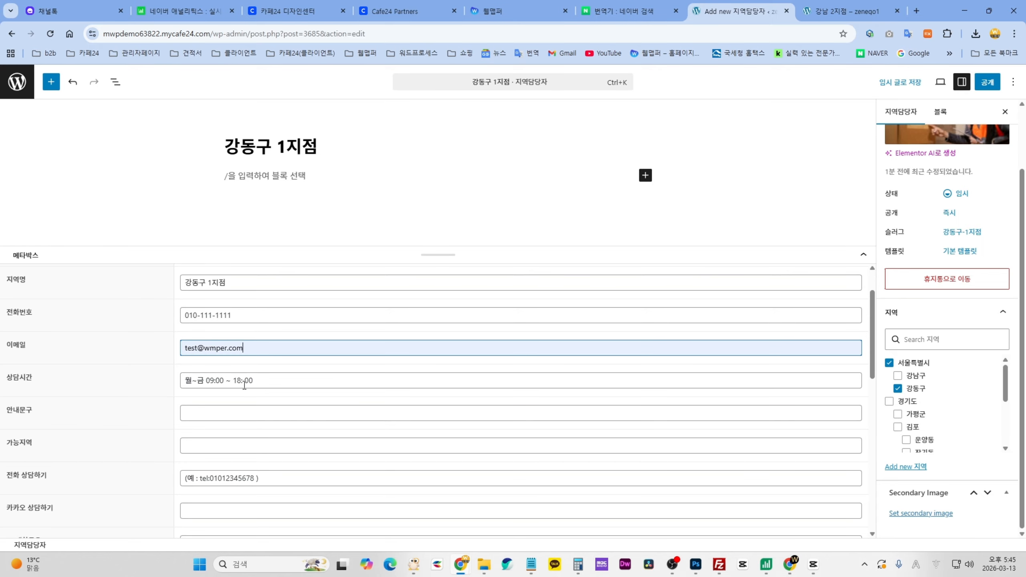
- Keep hours at 월~금 09:00 ~ 18:00 and set the notice to 500건 이상 전용프린터 설치
{"action": "left_click_drag", "start_coordinate": [288, 381], "coordinate": [177, 381]}
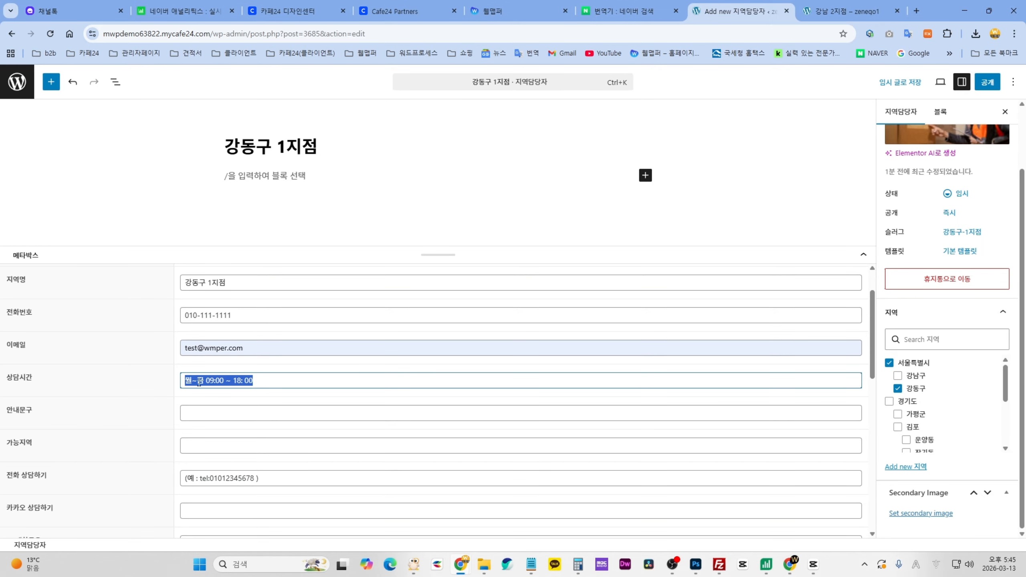
{"action": "left_click", "coordinate": [234, 380]}
{"action": "left_click", "coordinate": [236, 407]}
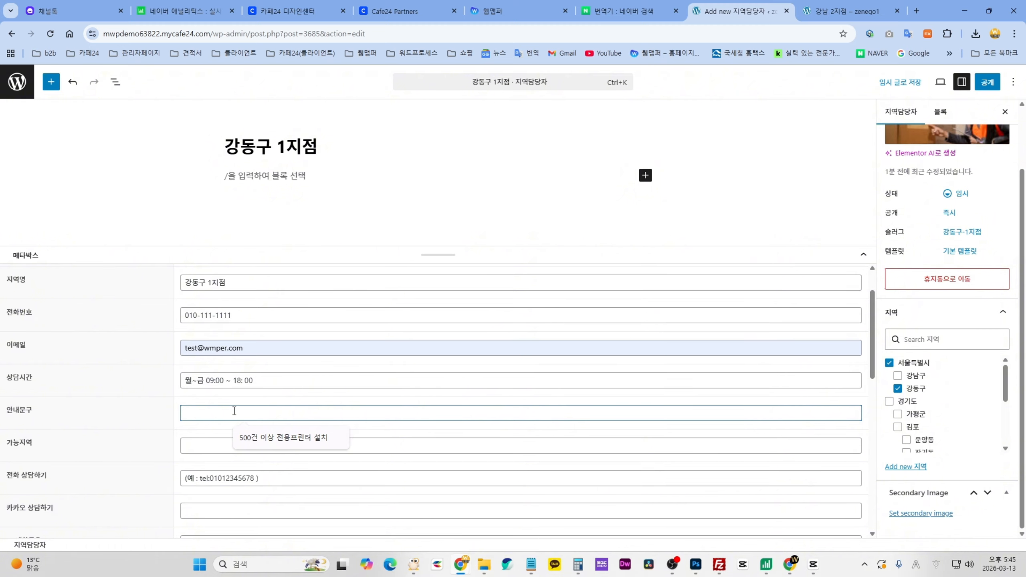
{"action": "left_click", "coordinate": [283, 437]}
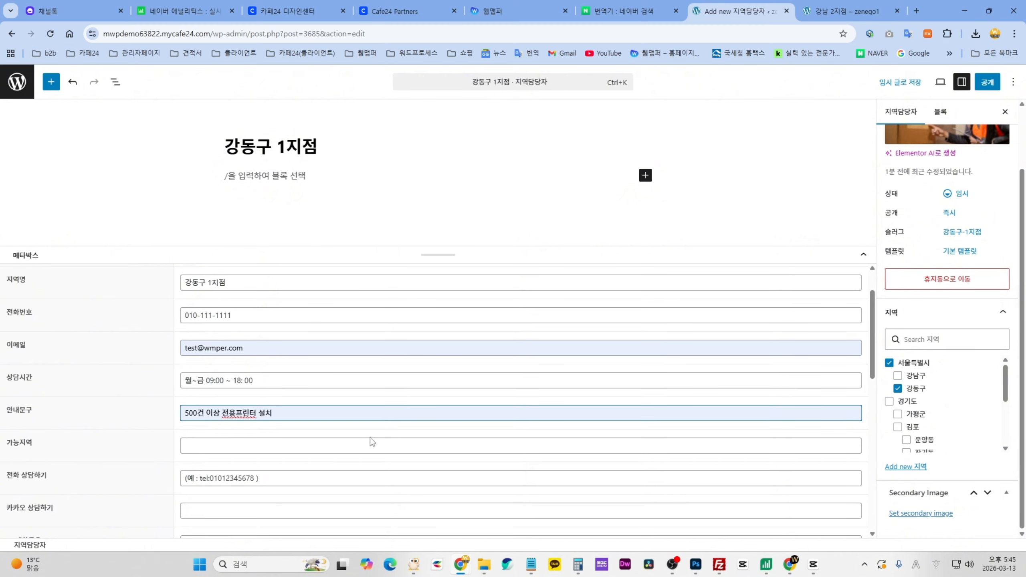
- Enter the service area 암사동, 명일동, 고덕동, 강일동
{"action": "scroll", "coordinate": [370, 438], "scroll_direction": "down", "scroll_amount": 3}
{"action": "left_click", "coordinate": [233, 332]}
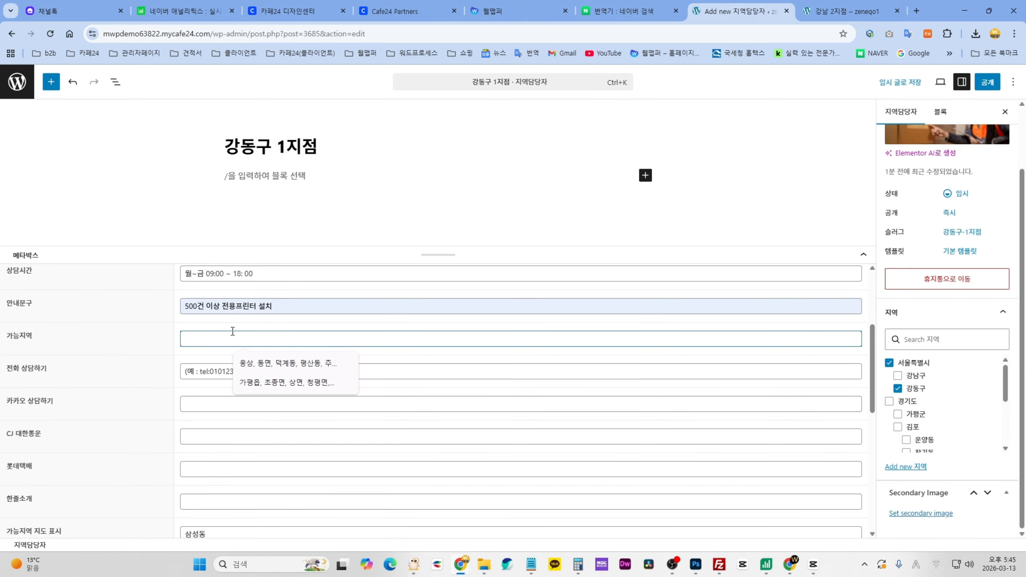
{"action": "type", "text": "d"}
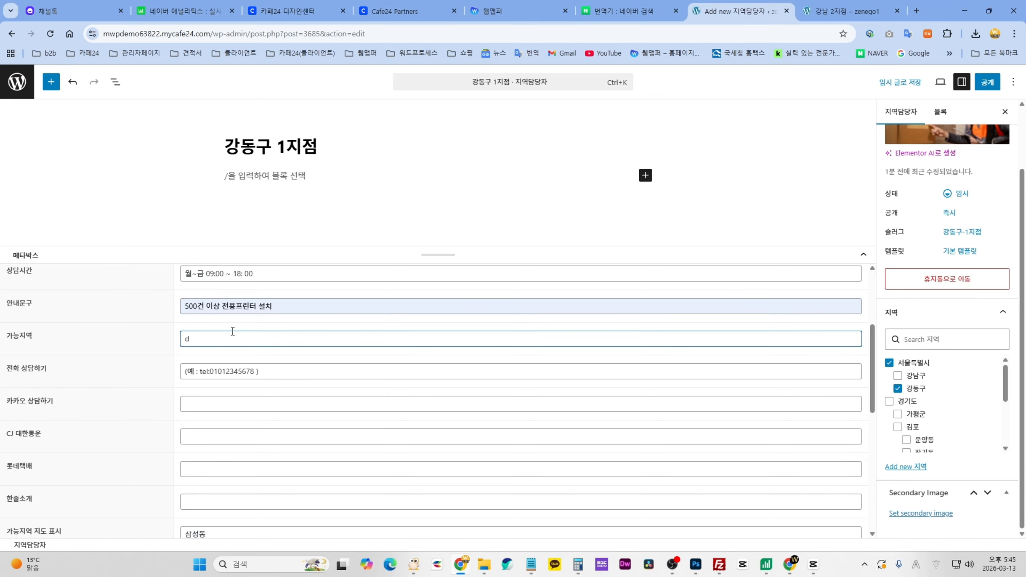
{"action": "type", "text": "katkehd, audlfehd, rhejrehd, rkd"}
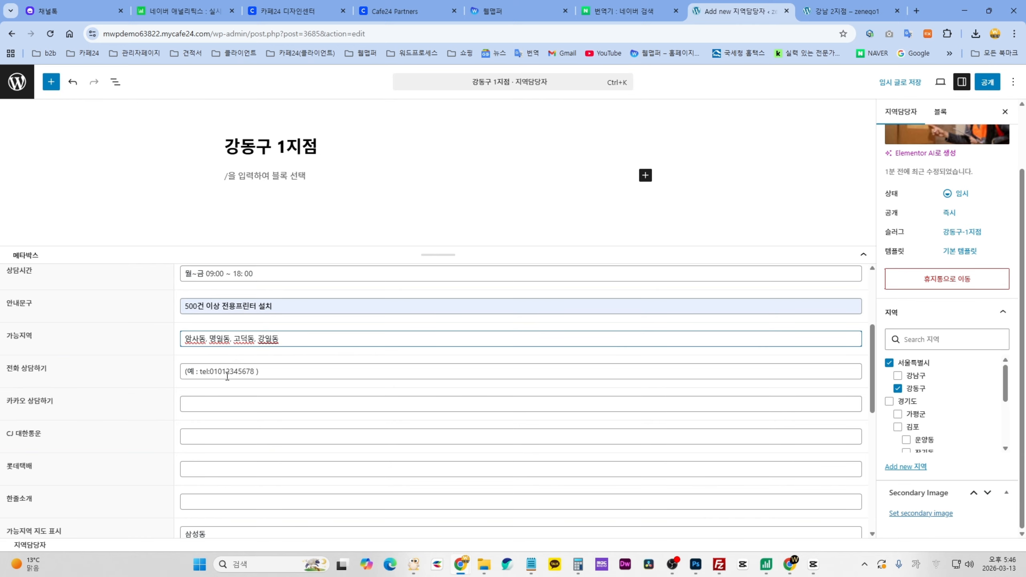
- Replace the example phone consultation value with a tel: link to the branch number
{"action": "left_click", "coordinate": [194, 370]}
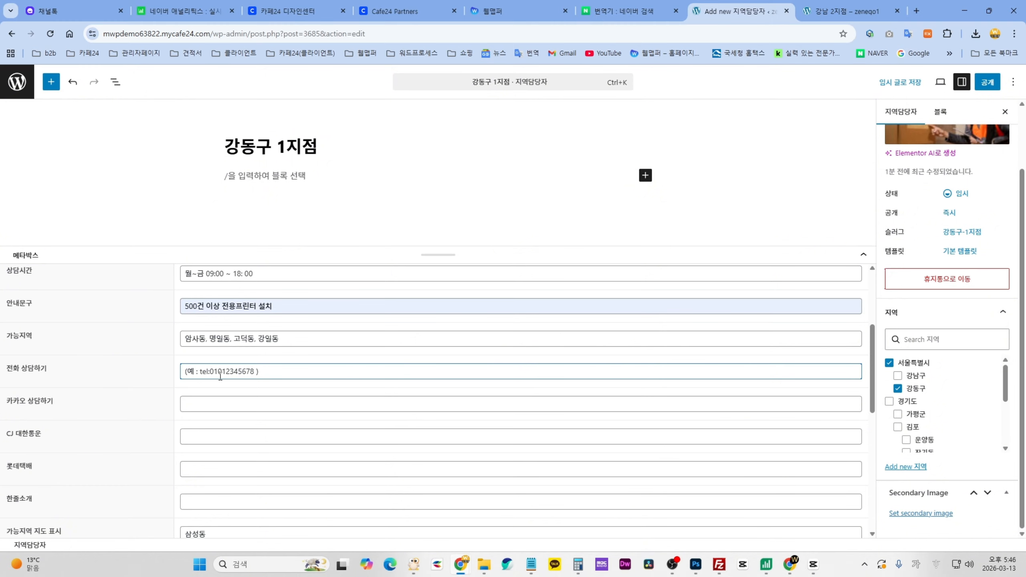
{"action": "left_click_drag", "start_coordinate": [238, 375], "coordinate": [178, 374]}
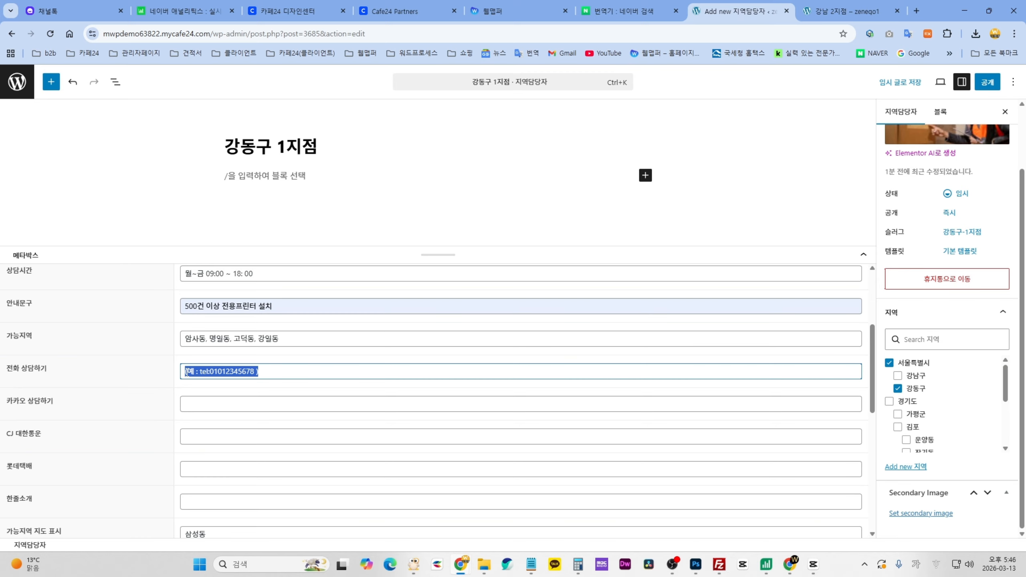
{"action": "left_click", "coordinate": [210, 374]}
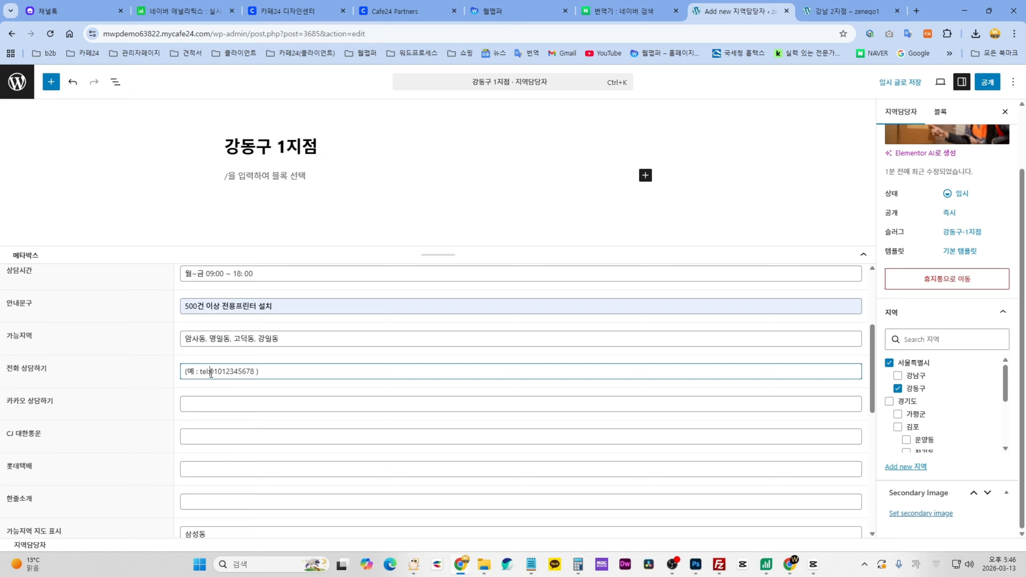
{"action": "left_click_drag", "start_coordinate": [208, 374], "coordinate": [191, 372]}
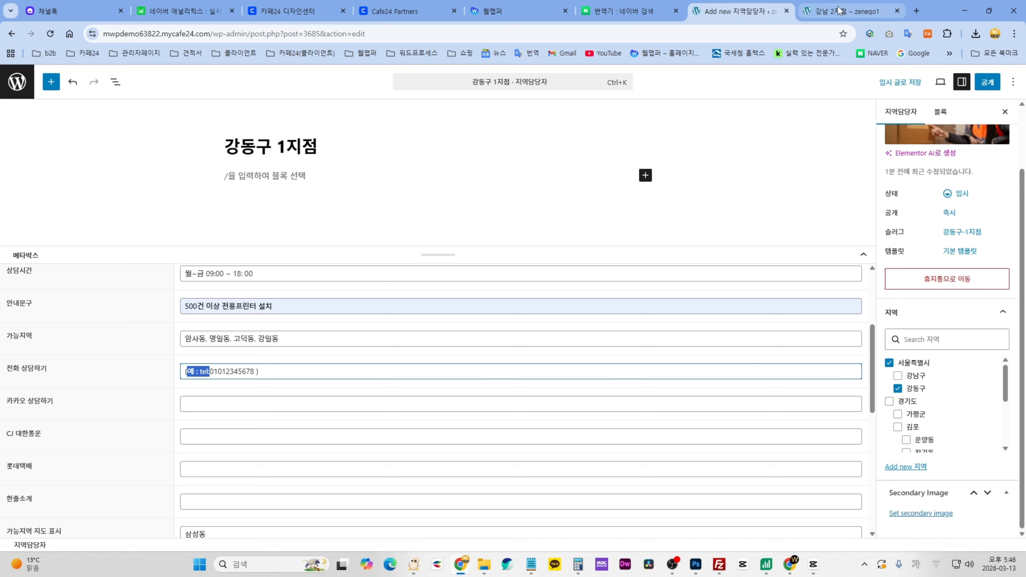
{"action": "left_click", "coordinate": [240, 372]}
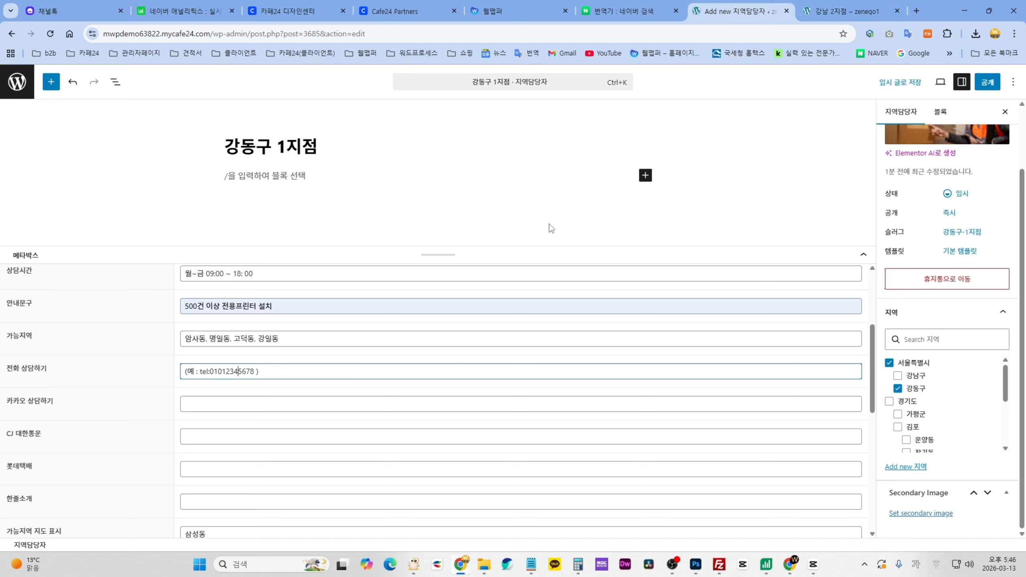
{"action": "left_click_drag", "start_coordinate": [265, 376], "coordinate": [153, 372]}
{"action": "type", "text": "tel:"}
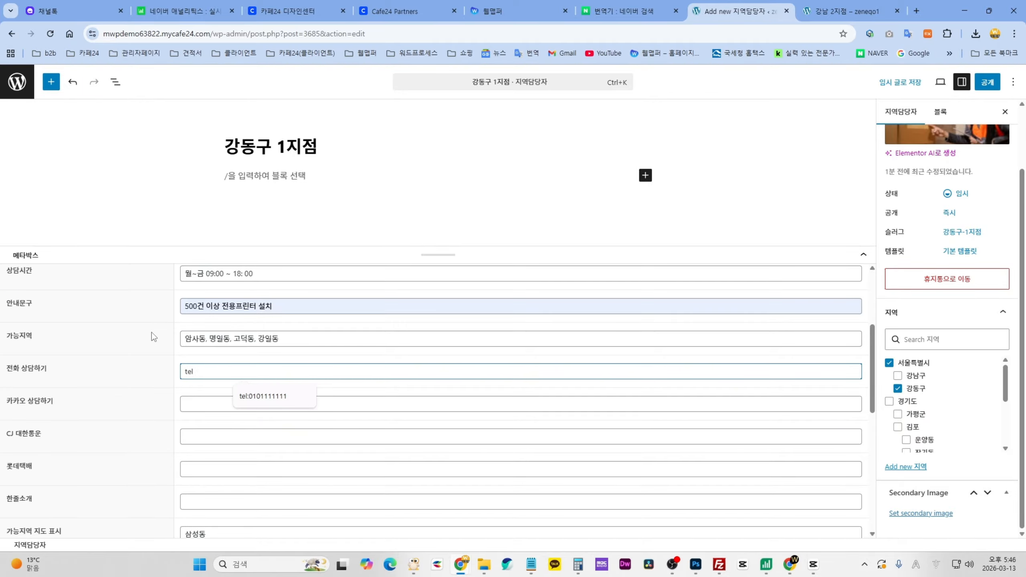
{"action": "type", "text": "010-111-1111"}
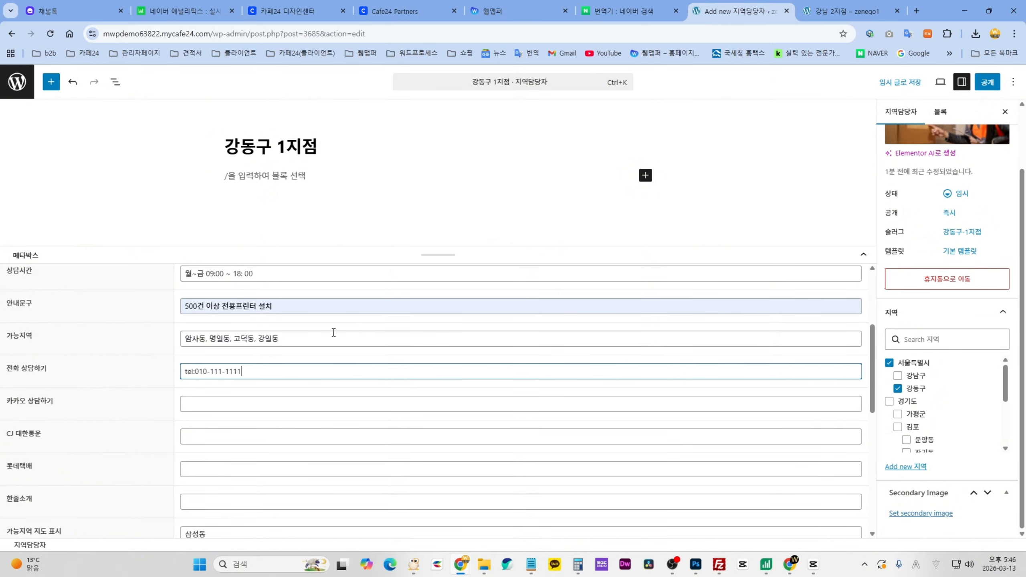
{"action": "left_click", "coordinate": [861, 15]}
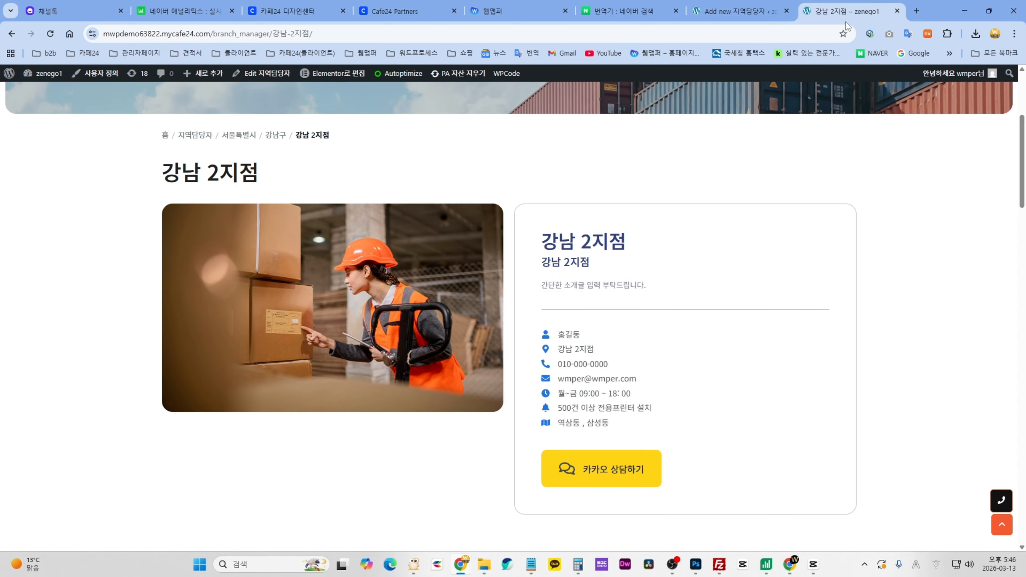
{"action": "left_click_drag", "start_coordinate": [849, 12], "coordinate": [740, 92]}
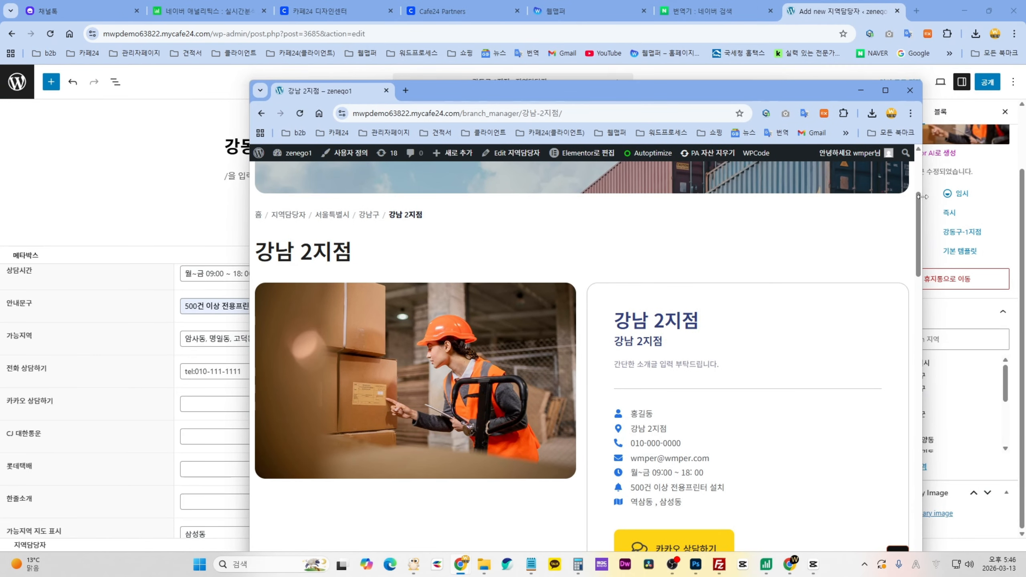
{"action": "left_click_drag", "start_coordinate": [484, 99], "coordinate": [541, 53]}
{"action": "scroll", "coordinate": [595, 402], "scroll_direction": "down", "scroll_amount": 8}
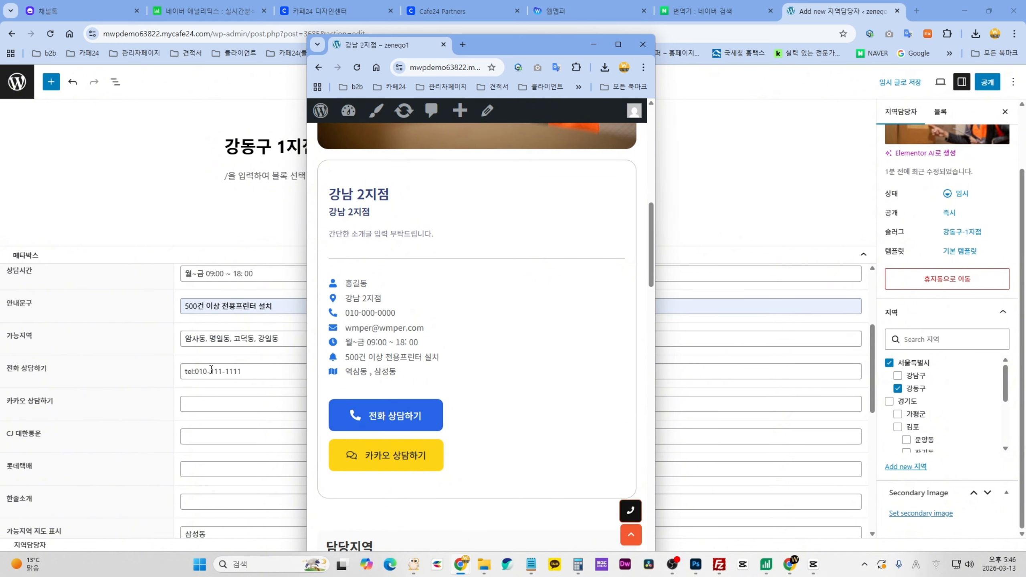
{"action": "left_click_drag", "start_coordinate": [377, 43], "coordinate": [848, 11]}
{"action": "left_click", "coordinate": [735, 11]}
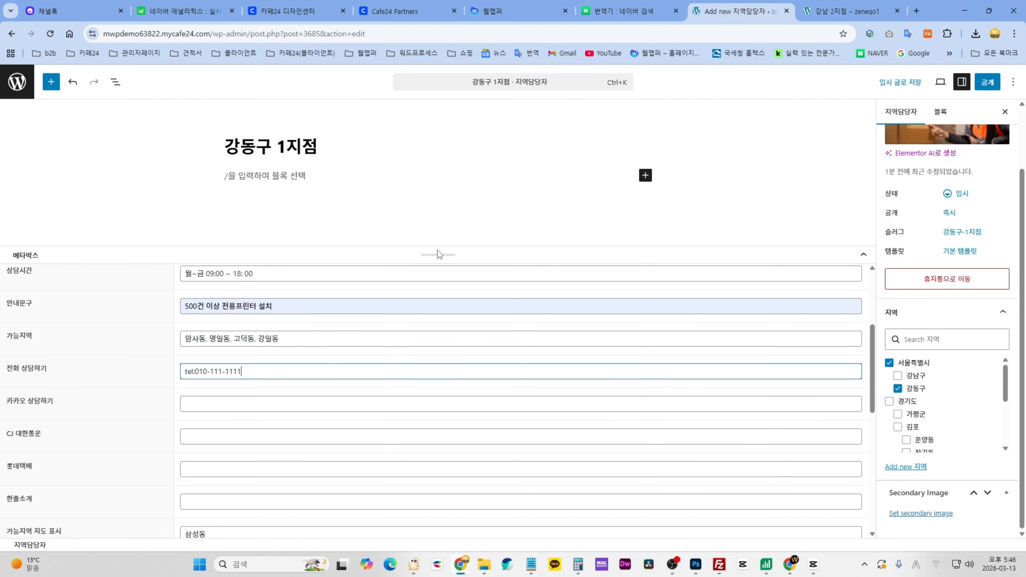
{"action": "scroll", "coordinate": [297, 373], "scroll_direction": "down", "scroll_amount": 1}
{"action": "left_click", "coordinate": [232, 352]}
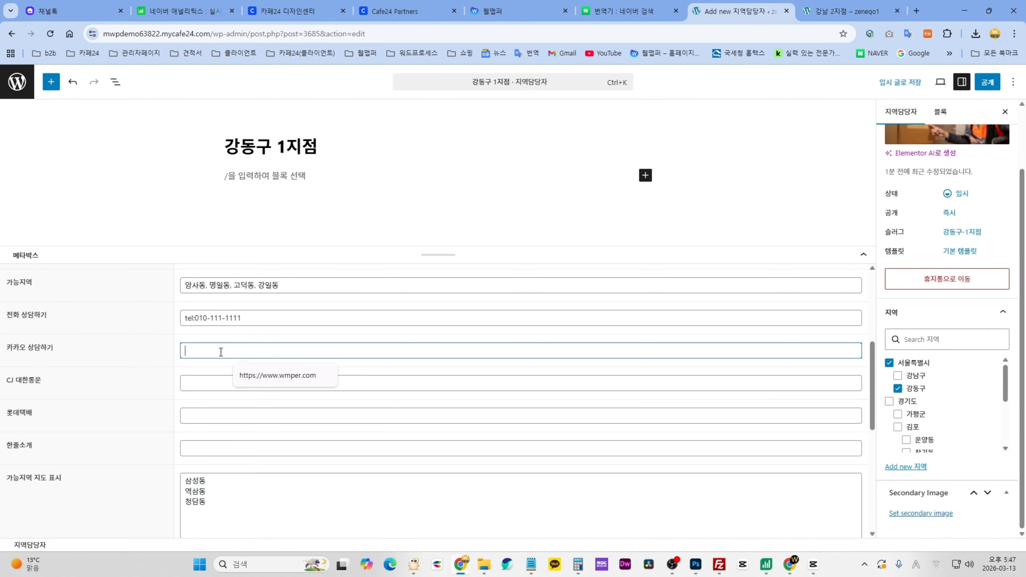
{"action": "left_click", "coordinate": [269, 375]}
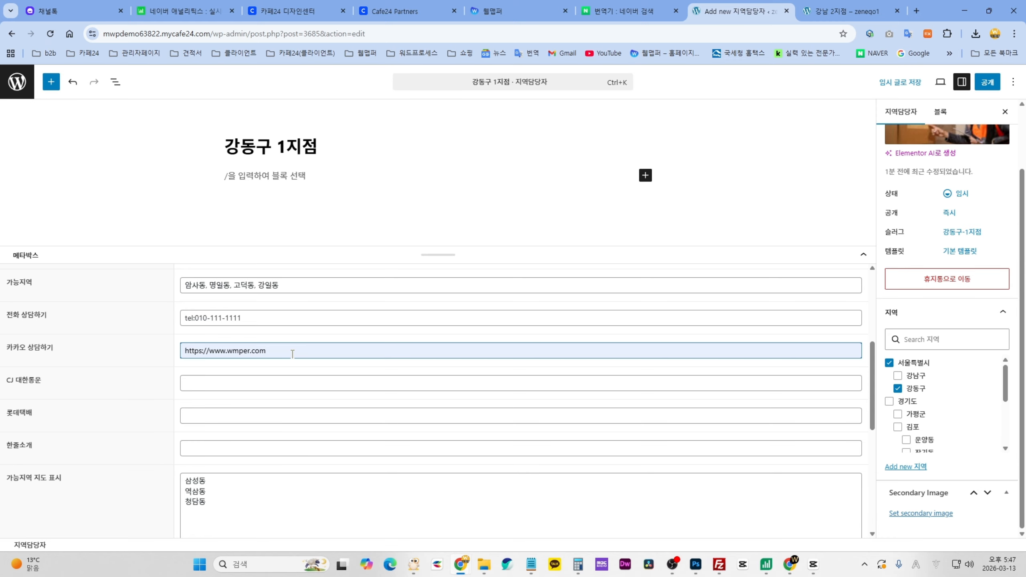
- Enter the branch phone number in both CJ 대한통운 and 롯데택배 courier fields
{"action": "left_click", "coordinate": [217, 377]}
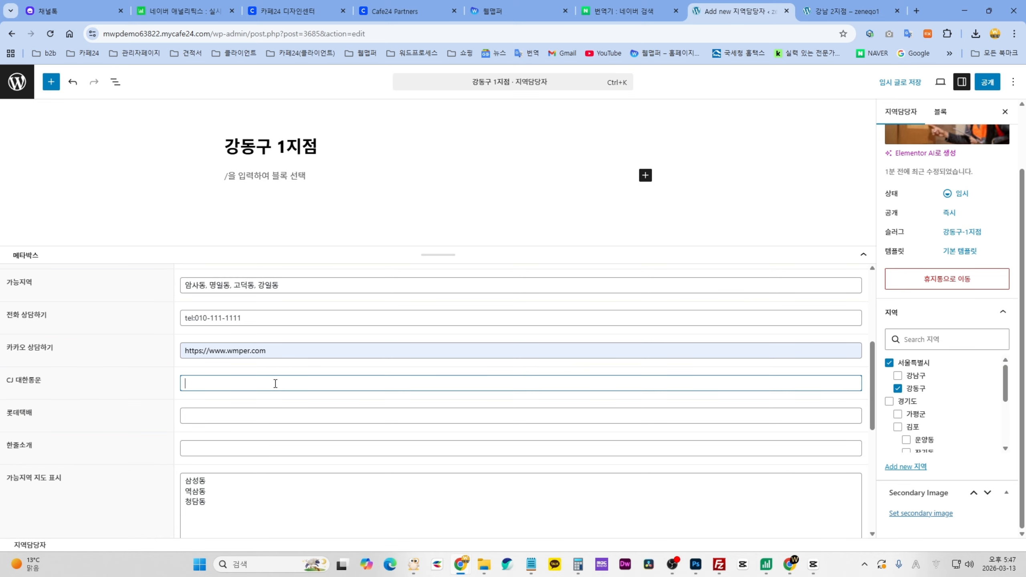
{"action": "type", "text": "010-111-1111"}
{"action": "key", "text": "ctrl+a"}
{"action": "key", "text": "ctrl+c"}
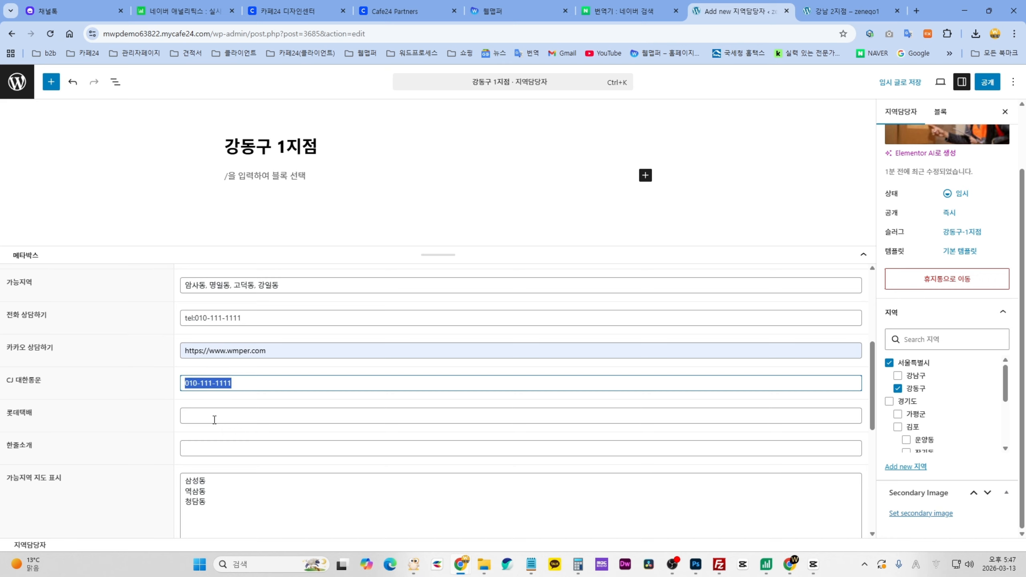
{"action": "left_click", "coordinate": [214, 418]}
{"action": "key", "text": "ctrl+v"}
- Fill the one-line introduction with 간단한 소개글 입력 부탁드립니다
{"action": "left_click", "coordinate": [222, 451]}
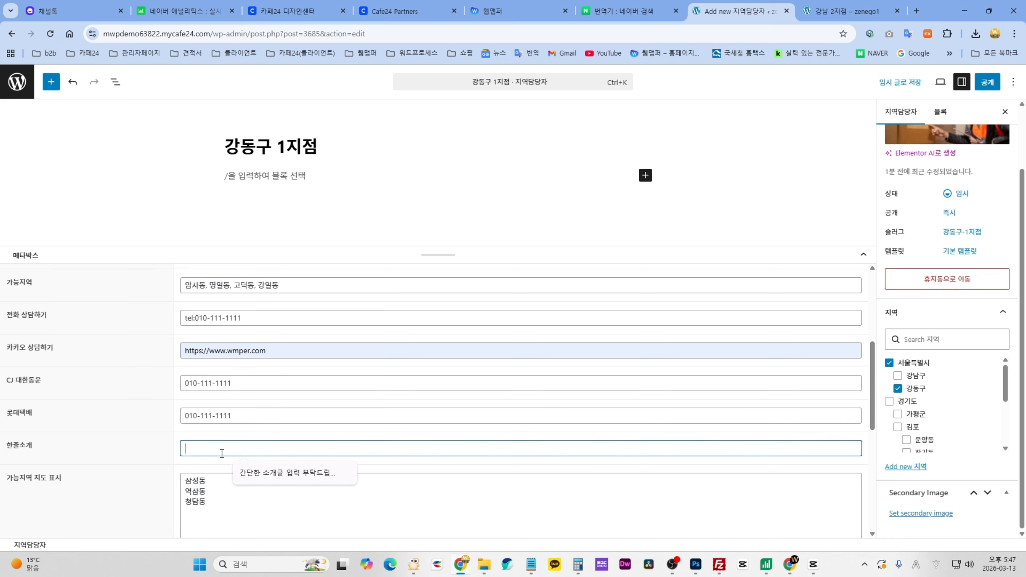
{"action": "key", "text": "Down"}
{"action": "key", "text": "Return"}
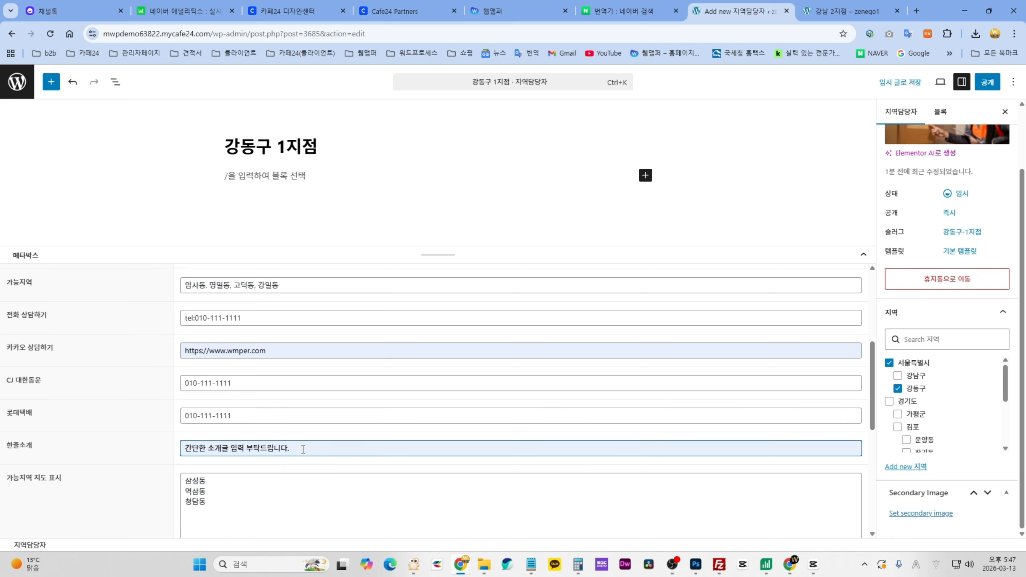
{"action": "scroll", "coordinate": [311, 447], "scroll_direction": "down", "scroll_amount": 2}
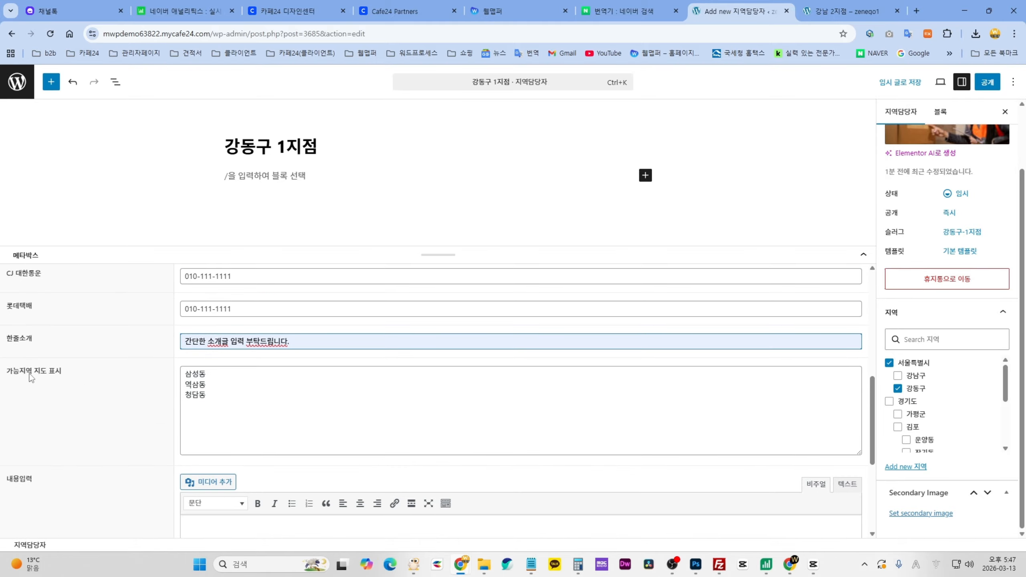
- Compare with the 강남 2지점 page's map, then select the existing map-area dongs
{"action": "left_click", "coordinate": [844, 16]}
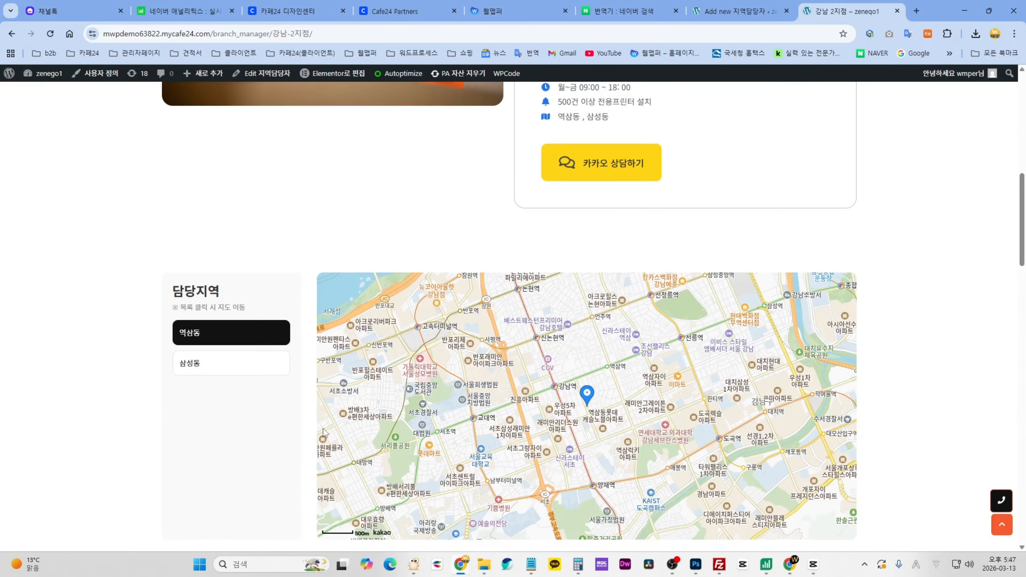
{"action": "scroll", "coordinate": [653, 467], "scroll_direction": "down", "scroll_amount": 1}
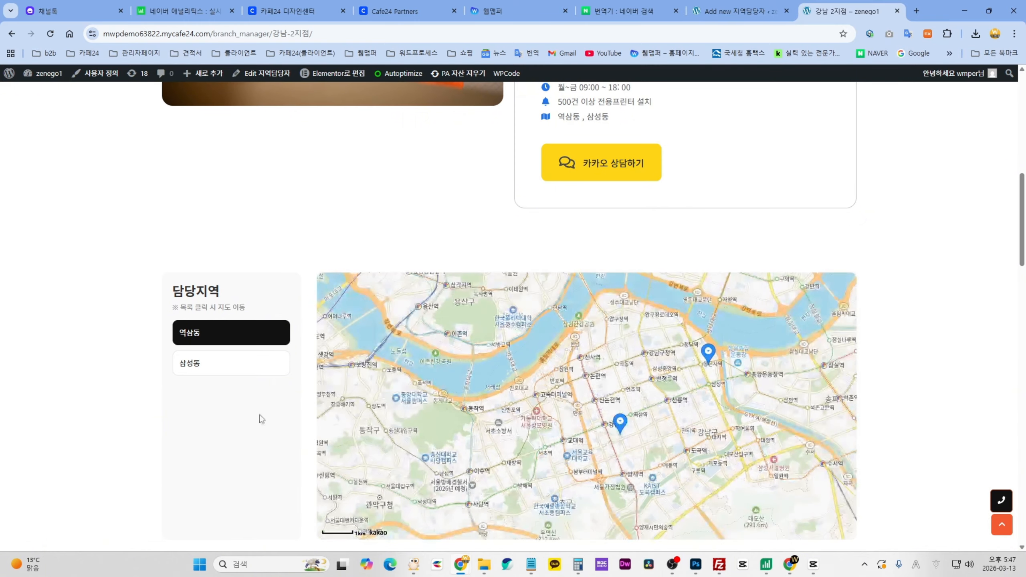
{"action": "left_click", "coordinate": [735, 15]}
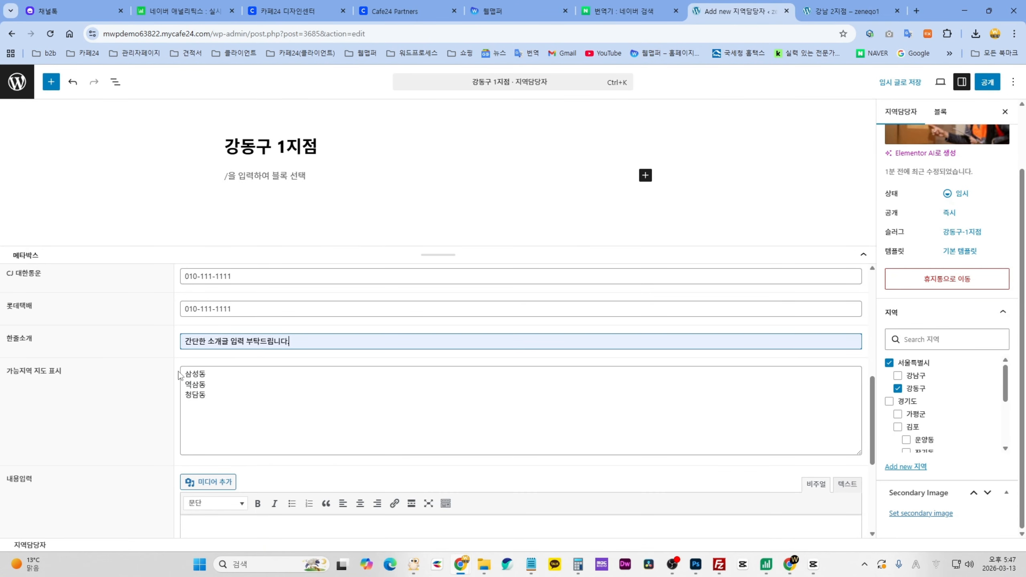
{"action": "mouse_move", "coordinate": [183, 373]}
{"action": "left_mouse_down"}
{"action": "mouse_move", "coordinate": [229, 403]}
{"action": "mouse_move", "coordinate": [175, 372]}
{"action": "left_mouse_up"}
- Replace 삼성동, 역삼동, 청담동 with 암사동, 명일동, 고덕동, 강일동, one dong per line
{"action": "left_click", "coordinate": [213, 398]}
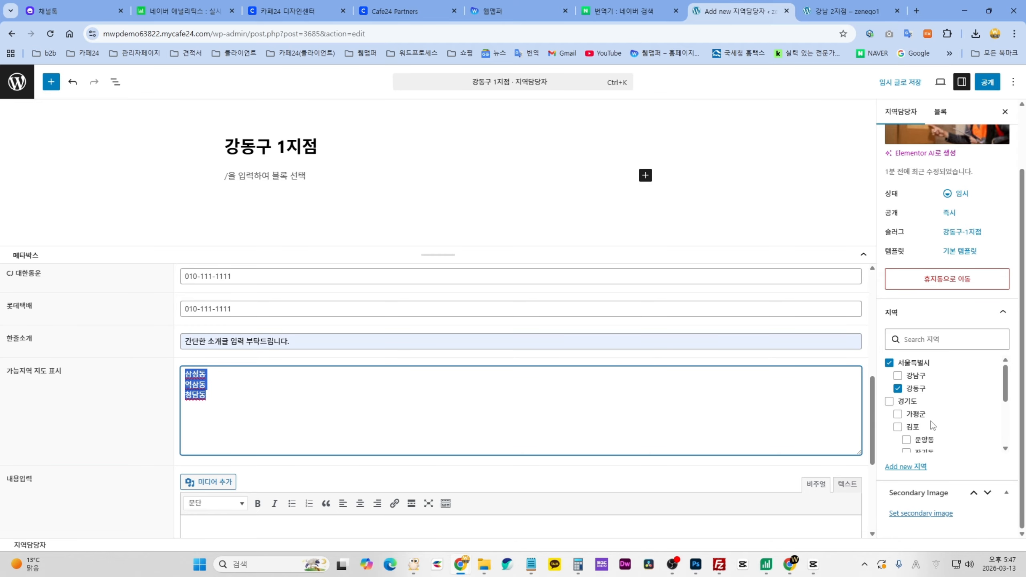
{"action": "type", "text": "dkatk"}
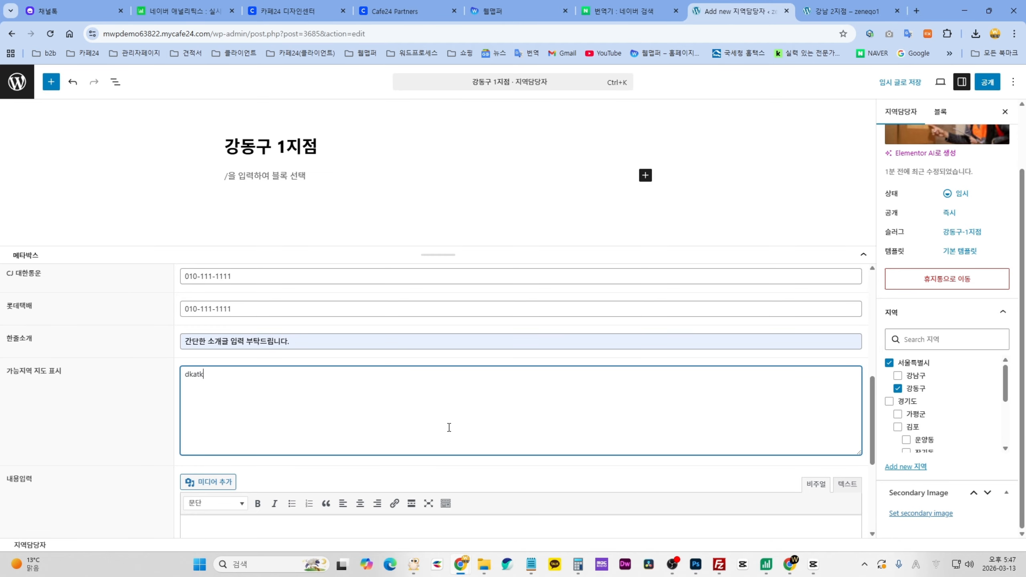
{"action": "key", "text": "Hangul"}
{"action": "type", "text": "암사동 "}
{"action": "type", "text": "명일동"}
{"action": "key", "text": "Return"}
{"action": "type", "text": "고덕동"}
{"action": "key", "text": "Return"}
{"action": "type", "text": "강일"}
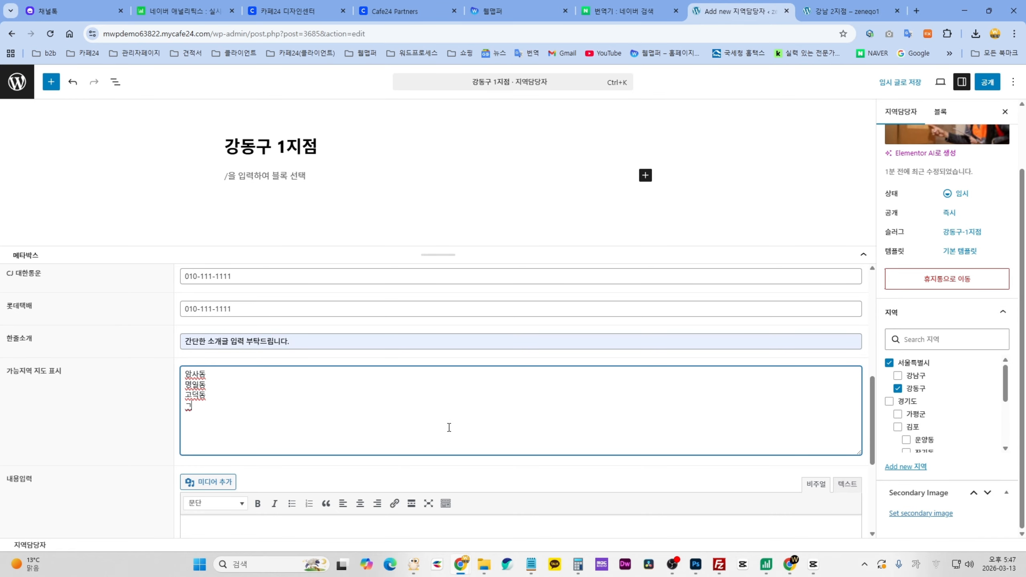
{"action": "type", "text": "동"}
{"action": "left_click", "coordinate": [390, 440]}
{"action": "scroll", "coordinate": [452, 359], "scroll_direction": "down", "scroll_amount": 3}
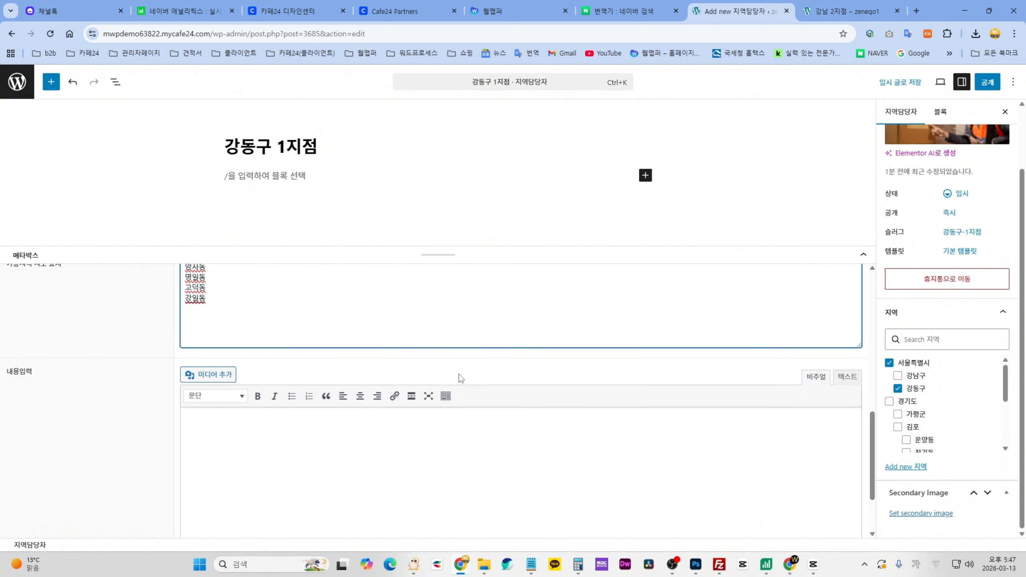
{"action": "scroll", "coordinate": [460, 379], "scroll_direction": "down", "scroll_amount": 1}
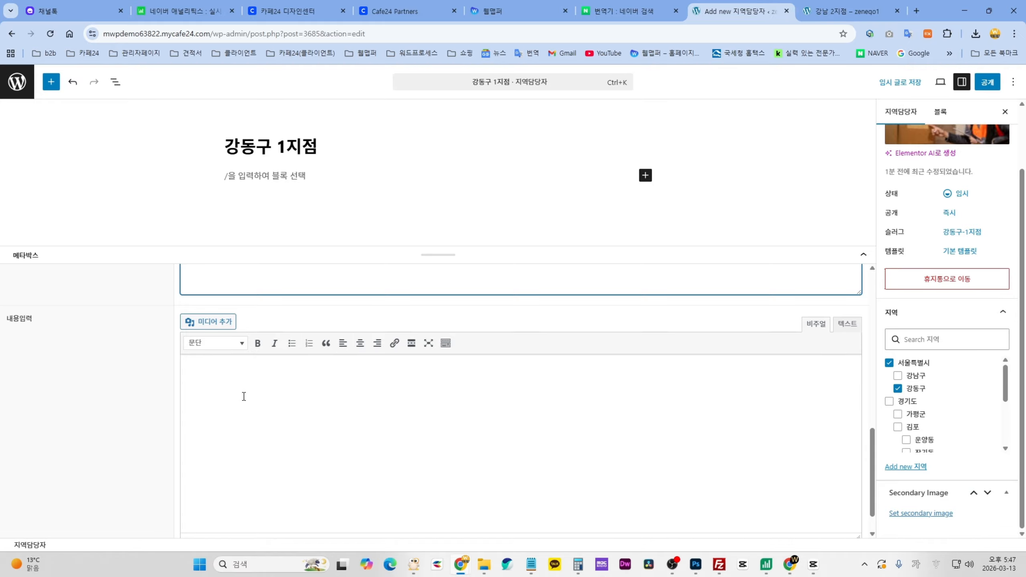
- Type the placeholder word test into the 내용입력 content box
{"action": "left_click", "coordinate": [348, 398]}
{"action": "type", "text": "ㅅㄷㄴㅅ"}
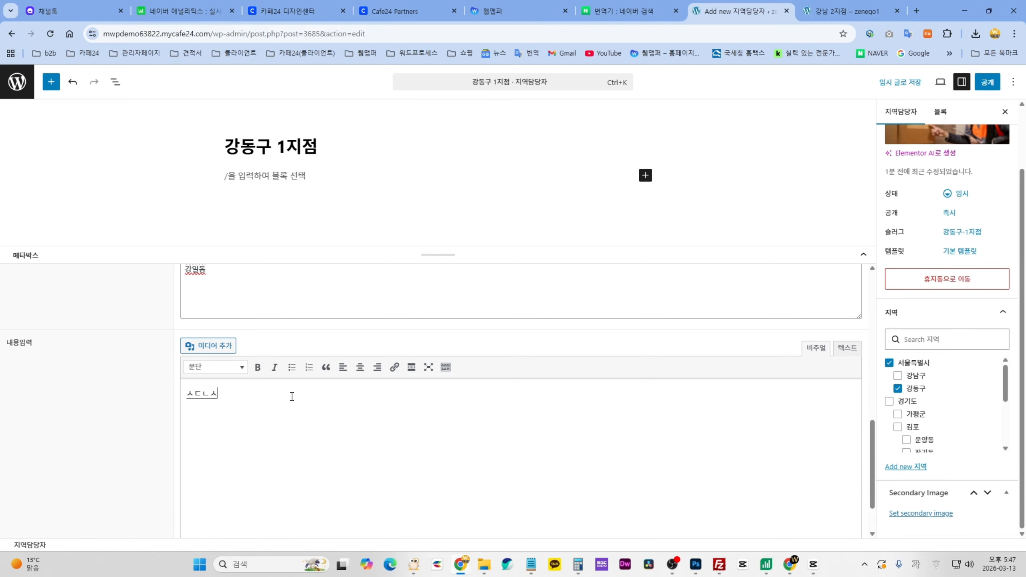
{"action": "key", "text": "BackSpace"}
{"action": "key", "text": "BackSpace"}
{"action": "key", "text": "BackSpace"}
{"action": "key", "text": "BackSpace"}
{"action": "type", "text": "test"}
- Review the 강남 2지점 front-end page and its 내용입력 heading
{"action": "left_click", "coordinate": [836, 16]}
{"action": "scroll", "coordinate": [950, 360], "scroll_direction": "down", "scroll_amount": 6}
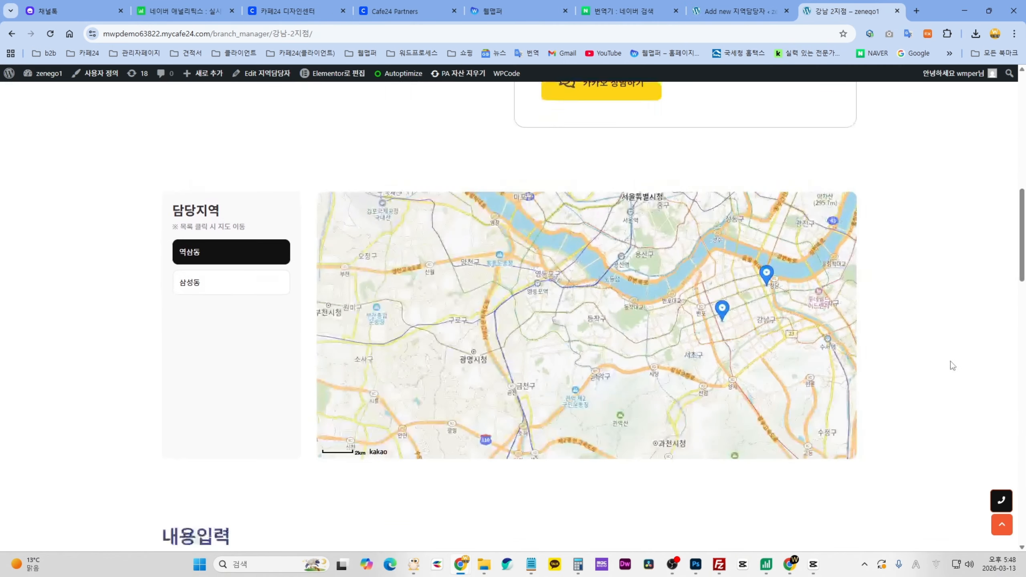
{"action": "scroll", "coordinate": [386, 355], "scroll_direction": "down", "scroll_amount": 2}
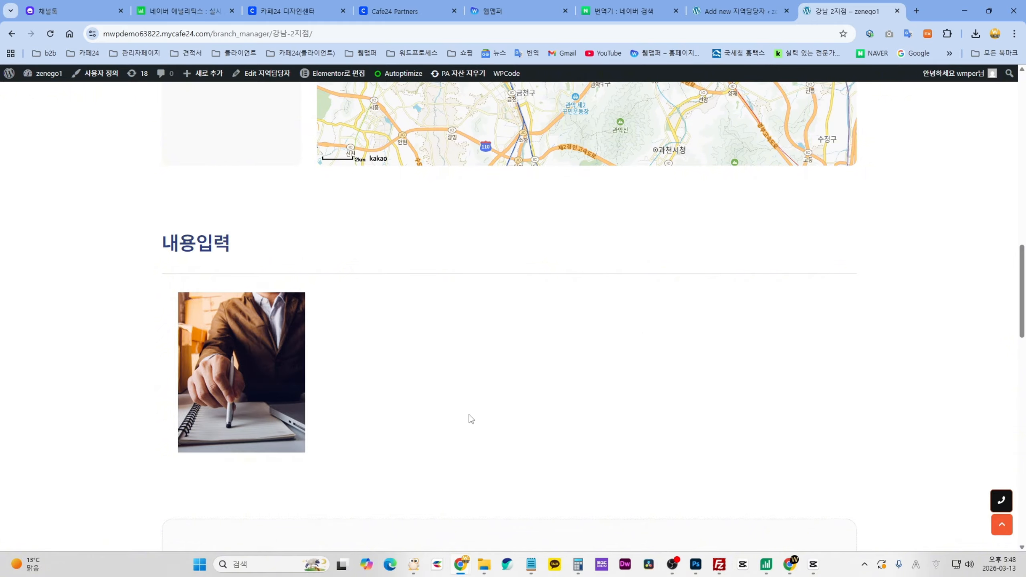
{"action": "left_click_drag", "start_coordinate": [179, 242], "coordinate": [253, 247]}
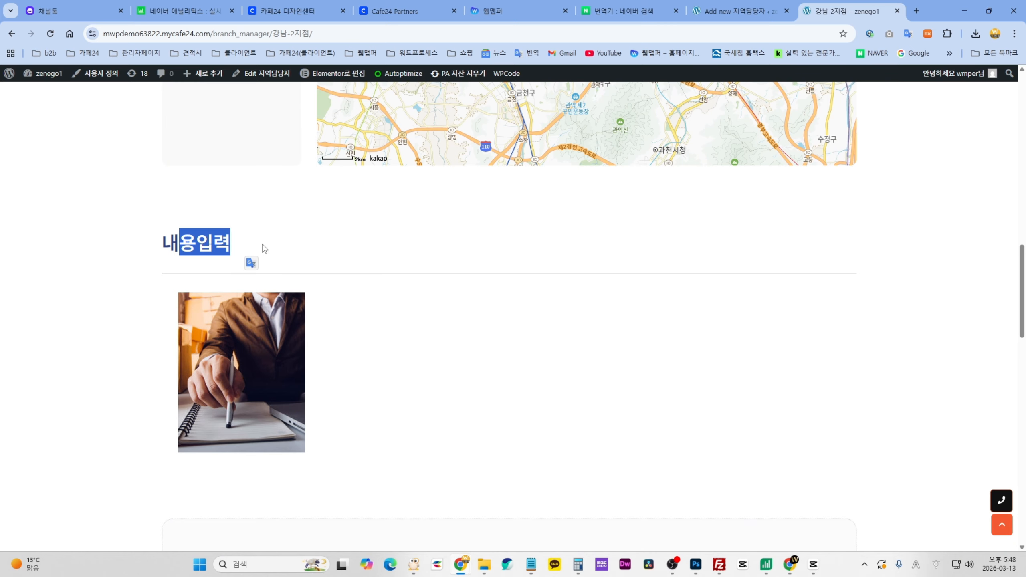
{"action": "left_click", "coordinate": [218, 236]}
{"action": "mouse_move", "coordinate": [168, 243]}
{"action": "left_mouse_down"}
{"action": "mouse_move", "coordinate": [246, 246]}
{"action": "mouse_move", "coordinate": [179, 243]}
{"action": "left_mouse_up"}
{"action": "left_click", "coordinate": [262, 248]}
{"action": "left_click", "coordinate": [419, 216]}
- Back in the editor, delete test so the content box is empty, inserting no media
{"action": "left_click", "coordinate": [735, 11]}
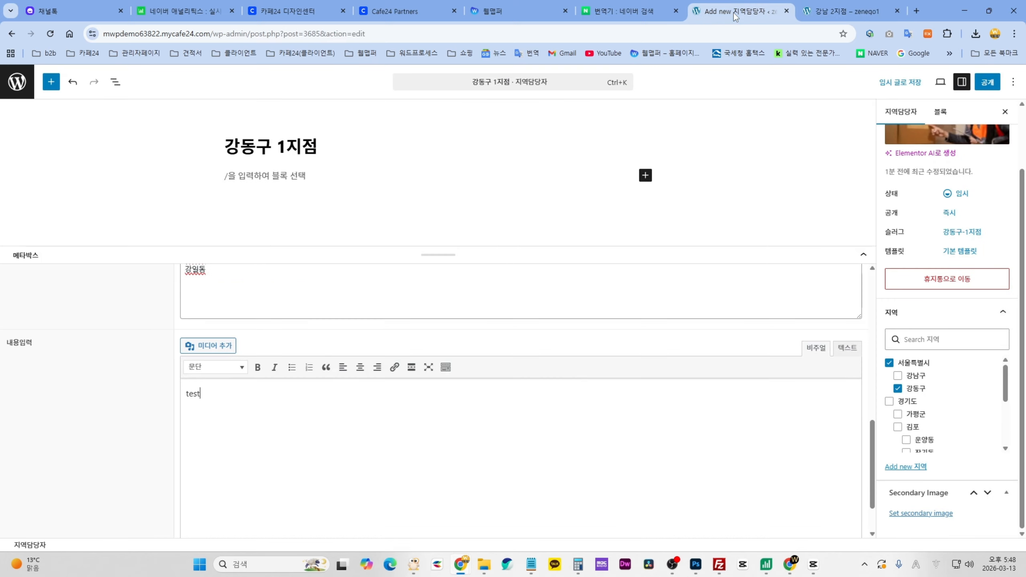
{"action": "scroll", "coordinate": [187, 296], "scroll_direction": "up", "scroll_amount": 1}
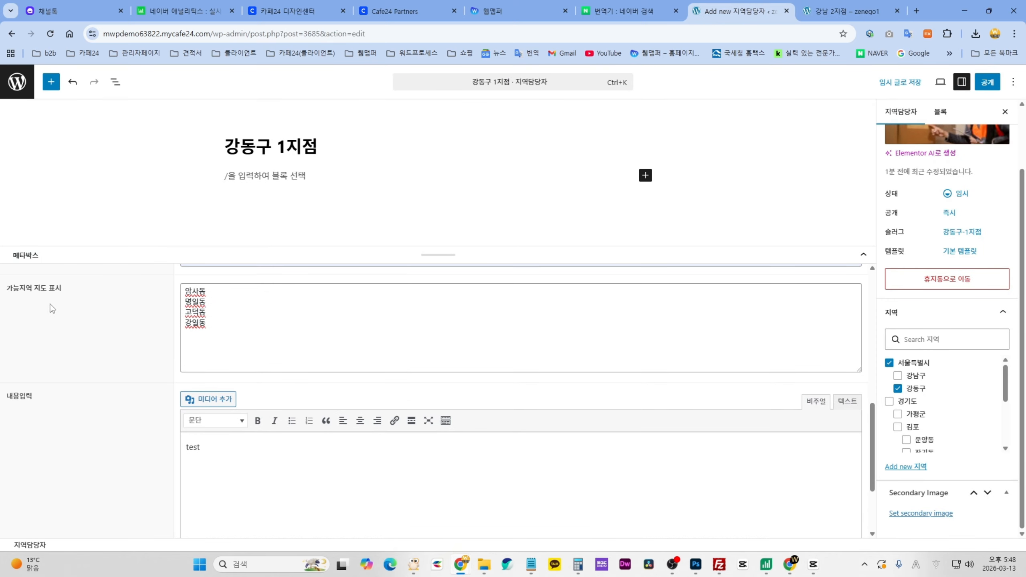
{"action": "scroll", "coordinate": [133, 394], "scroll_direction": "down", "scroll_amount": 2}
{"action": "left_click", "coordinate": [225, 353]}
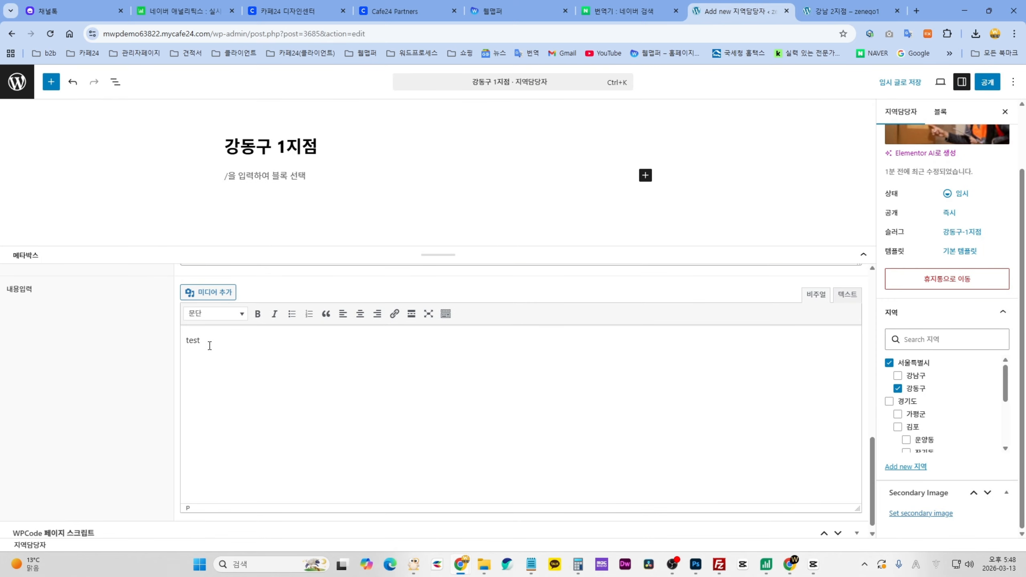
{"action": "left_click", "coordinate": [213, 293]}
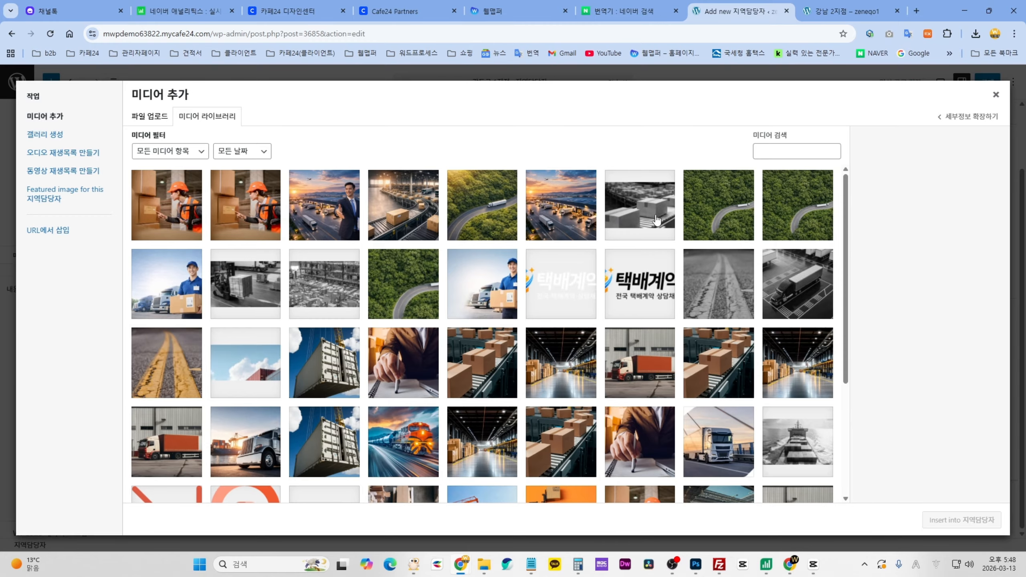
{"action": "left_click", "coordinate": [996, 95]}
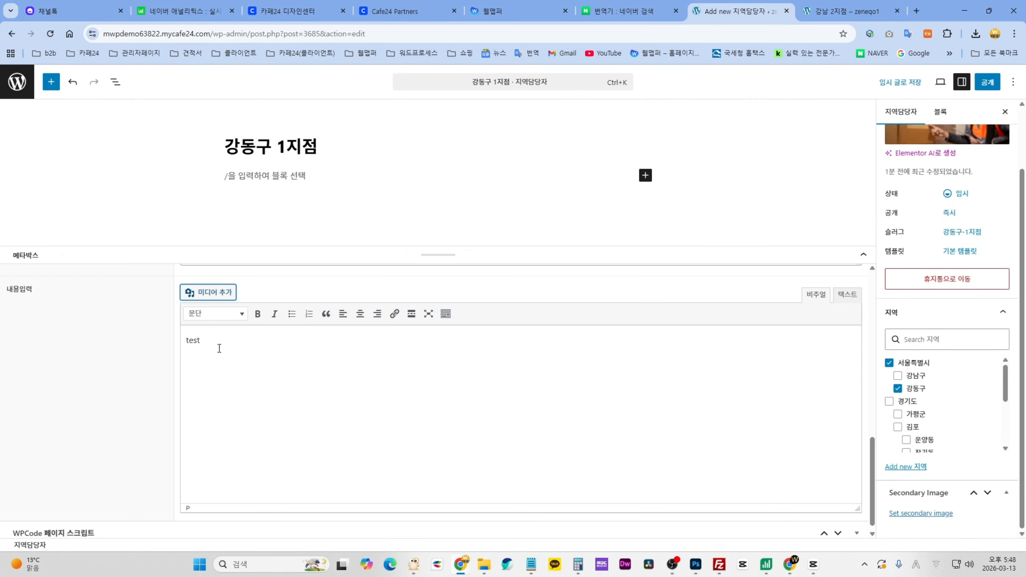
{"action": "key", "text": "ctrl+a"}
{"action": "key", "text": "BackSpace"}
- Glance at the 강남 2지점 page again, then return to the post editor
{"action": "left_click", "coordinate": [844, 11]}
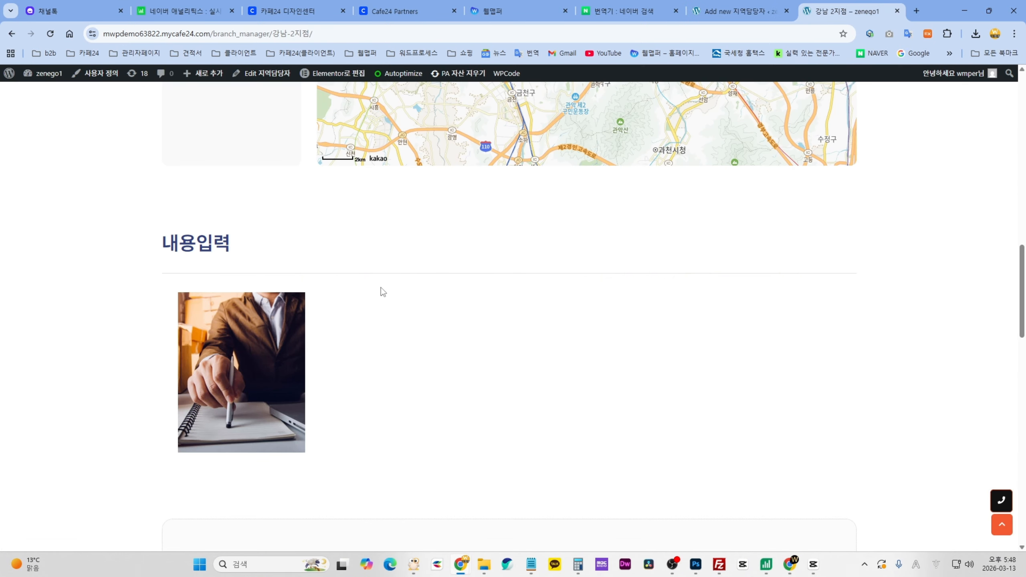
{"action": "left_click", "coordinate": [739, 11]}
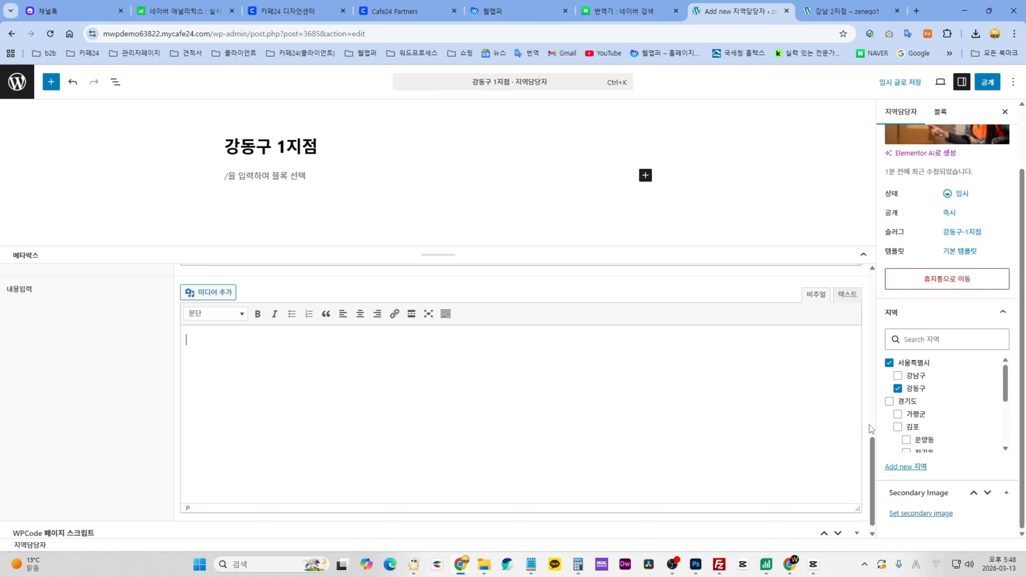
{"action": "scroll", "coordinate": [870, 424], "scroll_direction": "down", "scroll_amount": 1}
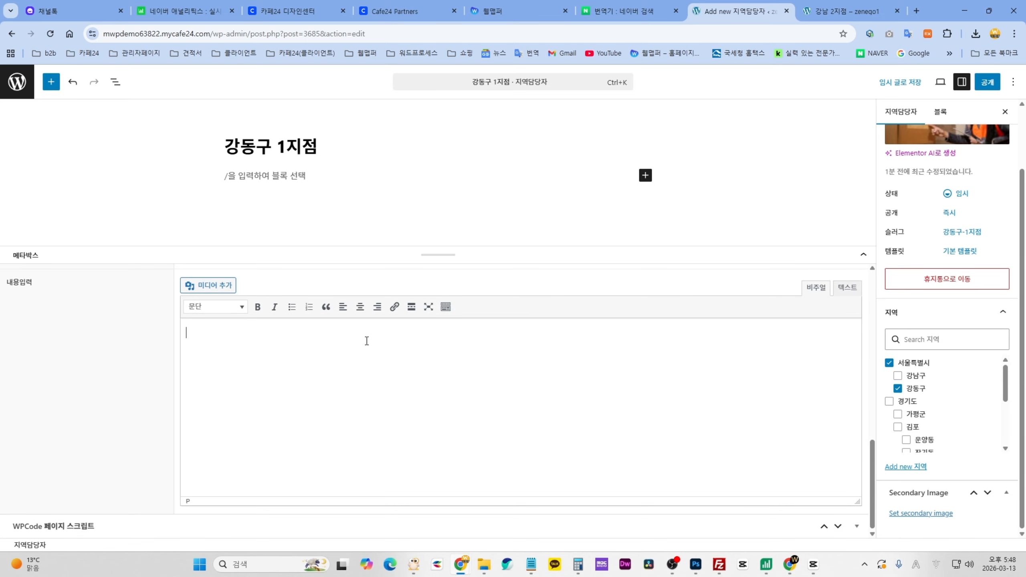
{"action": "scroll", "coordinate": [868, 387], "scroll_direction": "up", "scroll_amount": 10}
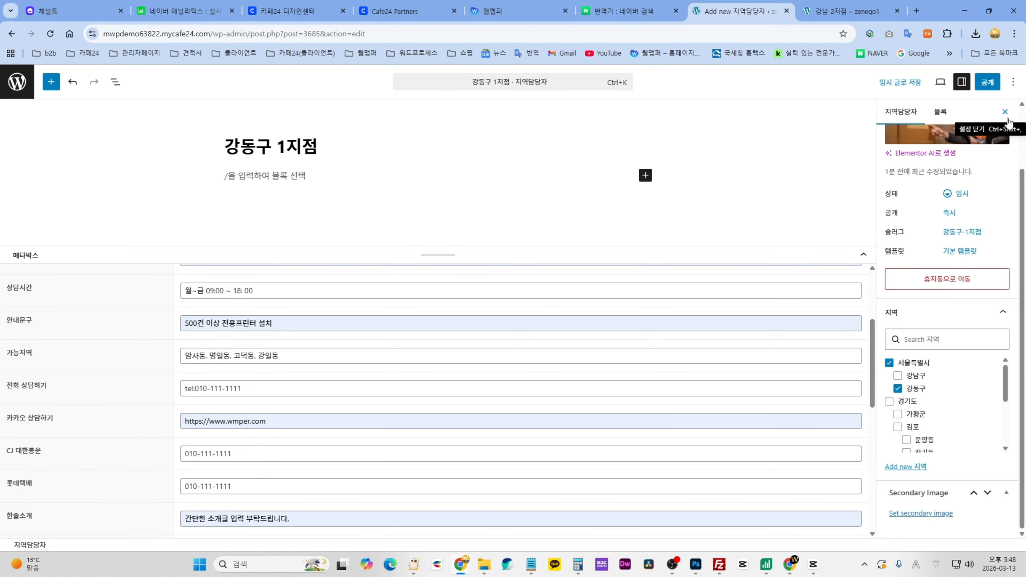
- Publish 강동구 1지점 through the pre-publish check and open its live page
{"action": "left_click", "coordinate": [993, 83]}
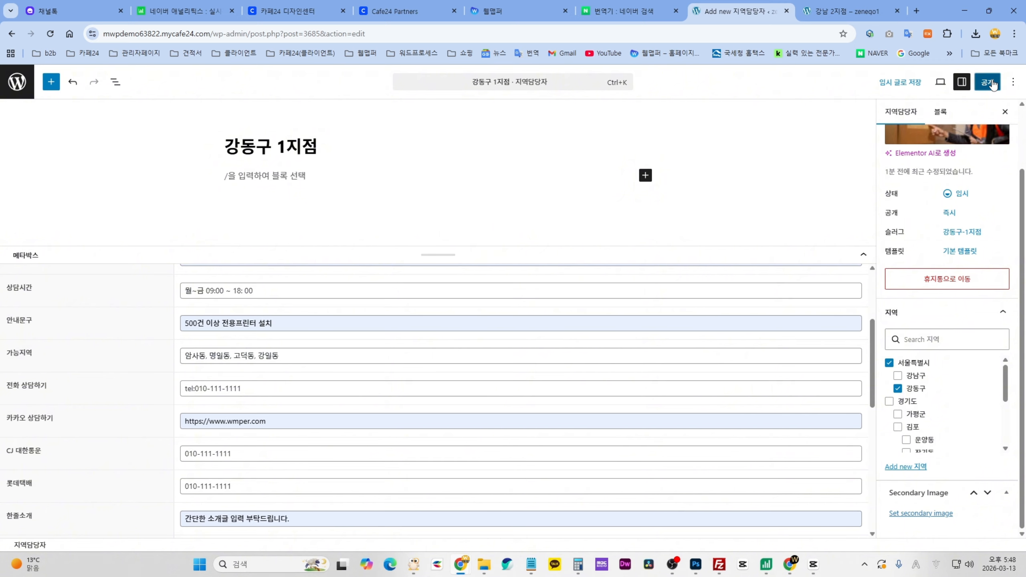
{"action": "left_click", "coordinate": [996, 85]}
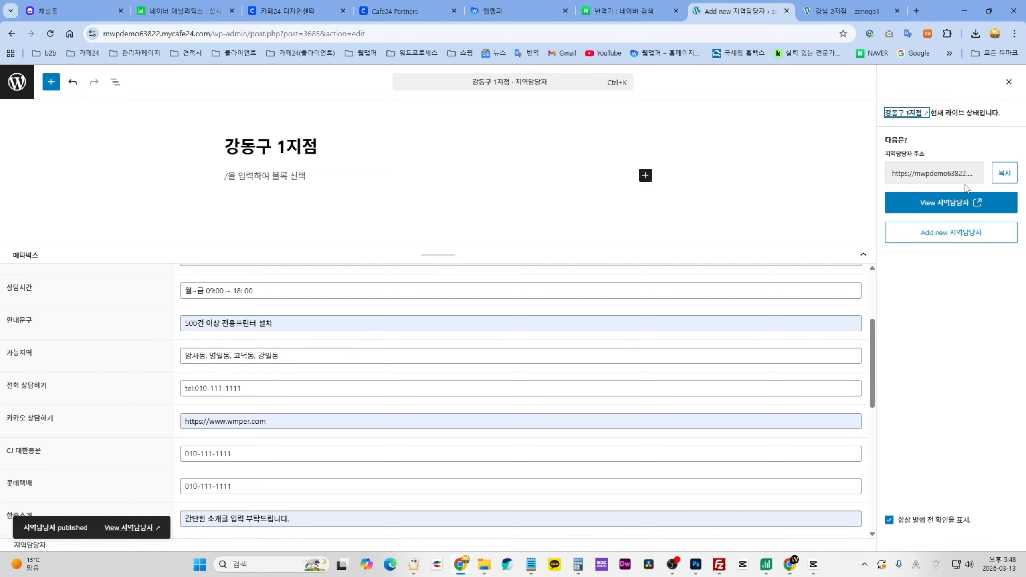
{"action": "left_click", "coordinate": [981, 207]}
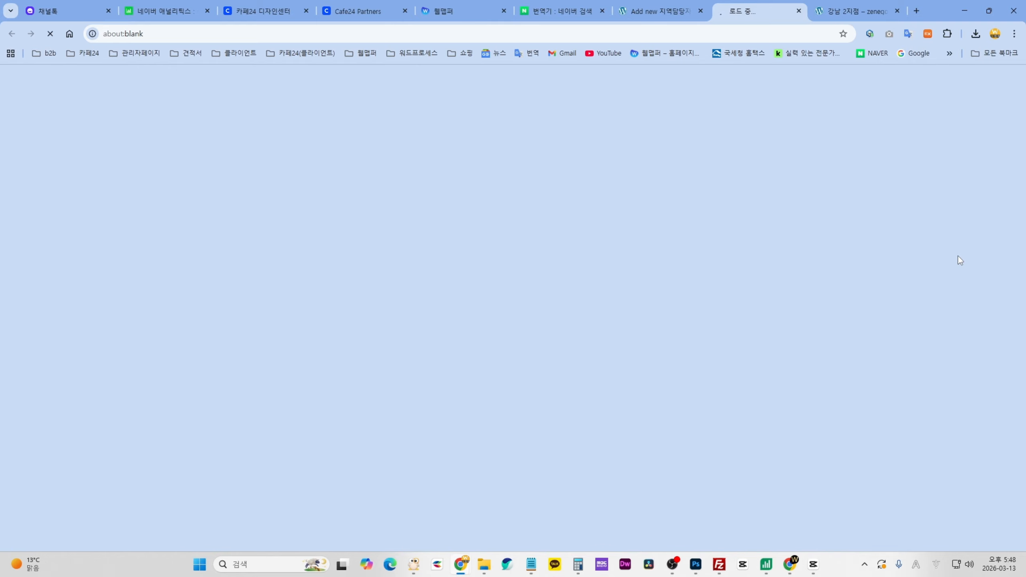
- Scroll the live page and check its phone numbers and contact details
{"action": "scroll", "coordinate": [923, 295], "scroll_direction": "down", "scroll_amount": 5}
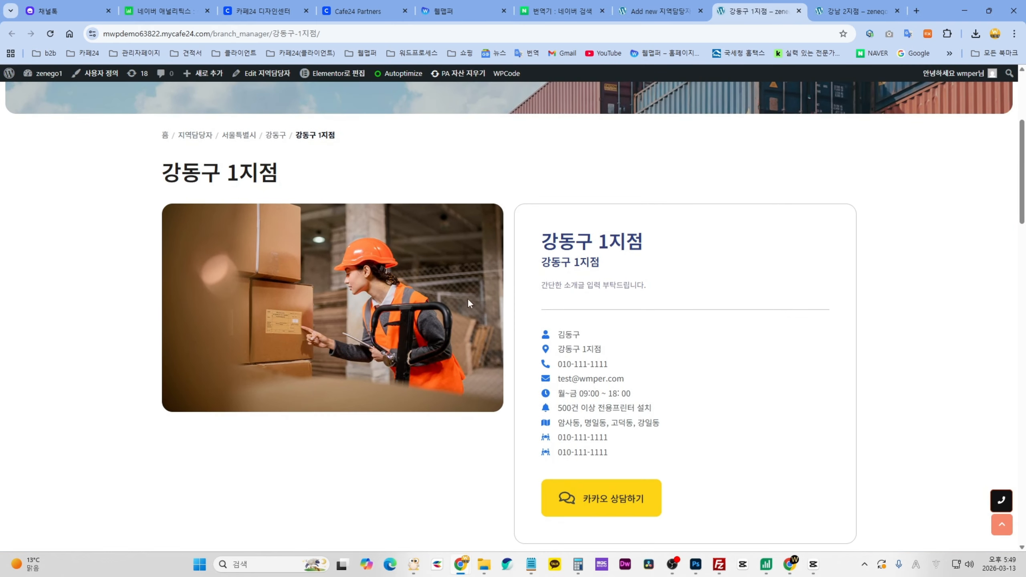
{"action": "scroll", "coordinate": [622, 353], "scroll_direction": "down", "scroll_amount": 3}
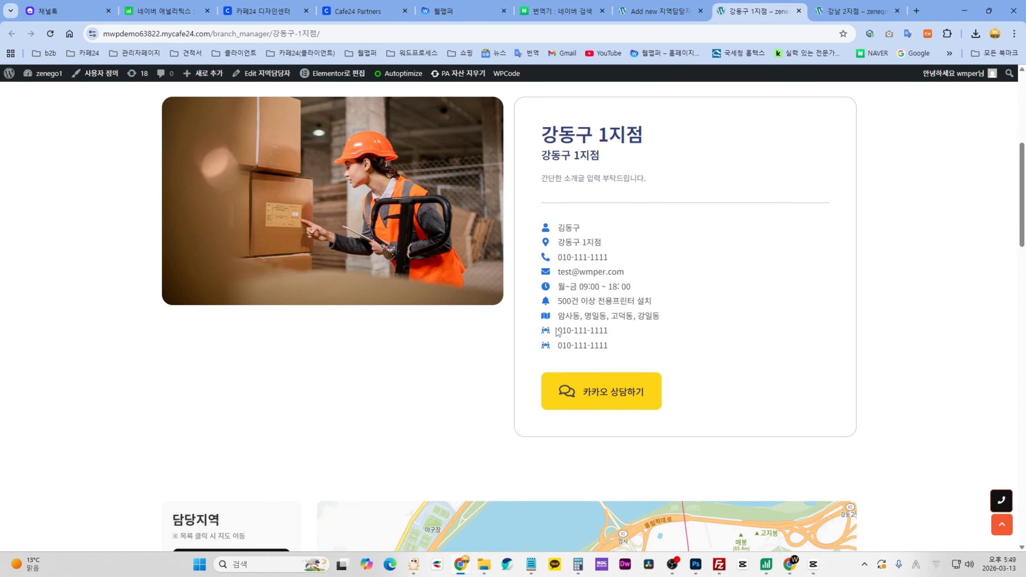
{"action": "left_click_drag", "start_coordinate": [558, 330], "coordinate": [627, 353]}
{"action": "scroll", "coordinate": [626, 349], "scroll_direction": "down", "scroll_amount": 2}
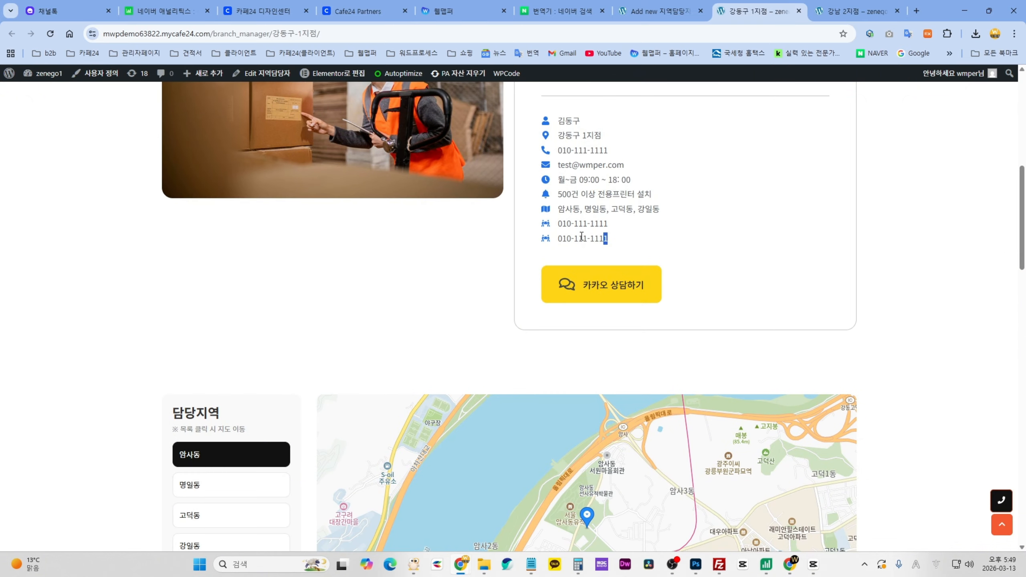
{"action": "left_click_drag", "start_coordinate": [575, 229], "coordinate": [591, 248]}
{"action": "left_click", "coordinate": [733, 264]}
{"action": "scroll", "coordinate": [760, 317], "scroll_direction": "down", "scroll_amount": 2}
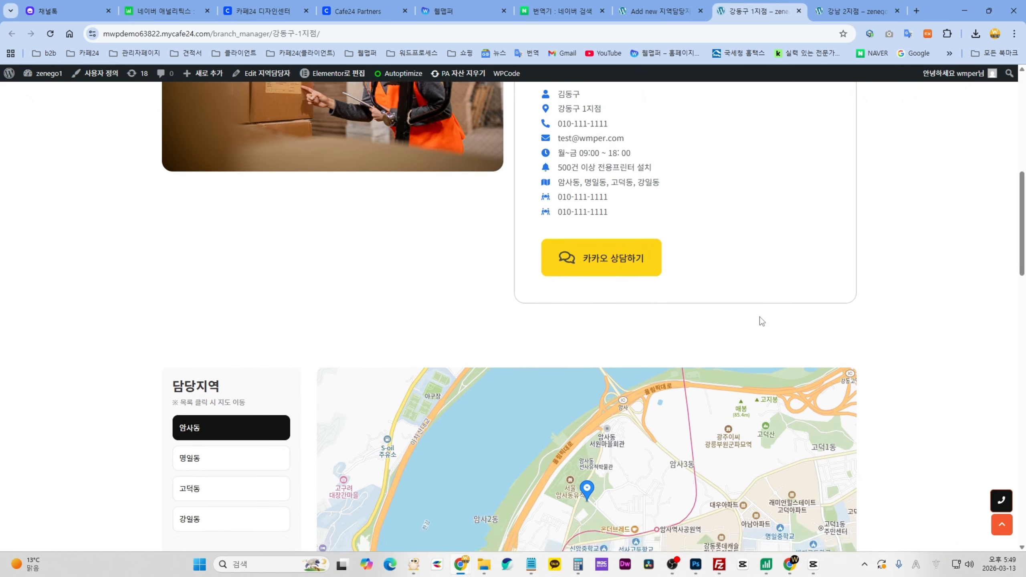
{"action": "scroll", "coordinate": [542, 349], "scroll_direction": "down", "scroll_amount": 2}
- Show 명일동, 고덕동 and 강일동 on the 담당지역 map
{"action": "left_click", "coordinate": [202, 386]}
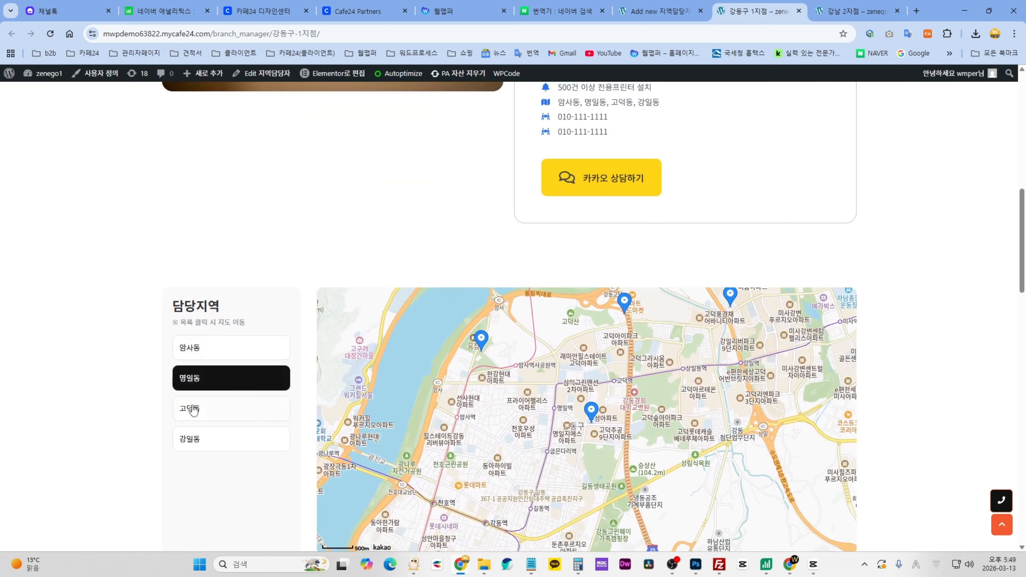
{"action": "left_click", "coordinate": [192, 420]}
{"action": "left_click", "coordinate": [193, 438]}
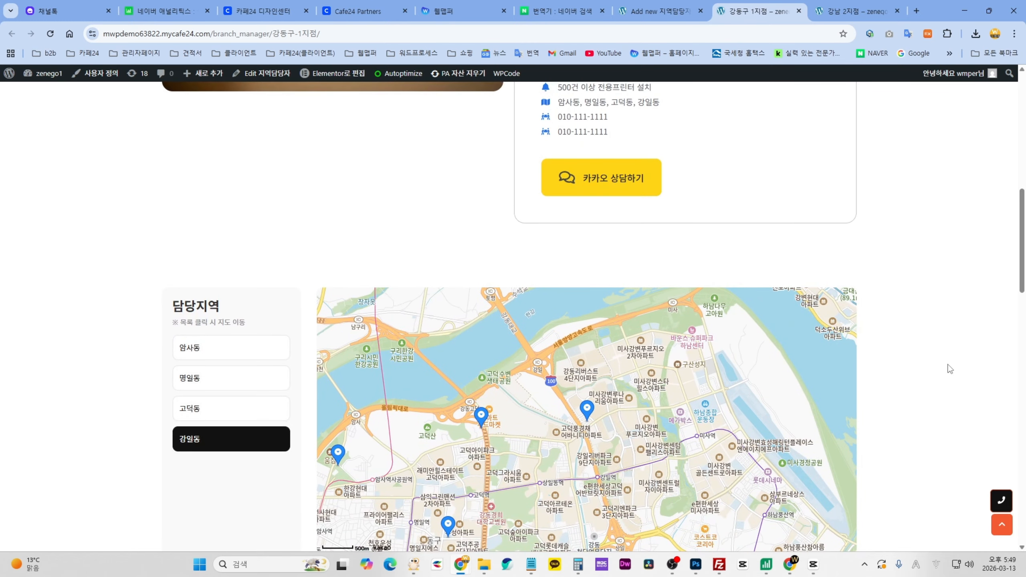
{"action": "scroll", "coordinate": [914, 366], "scroll_direction": "down", "scroll_amount": 4}
{"action": "scroll", "coordinate": [913, 367], "scroll_direction": "down", "scroll_amount": 2}
{"action": "scroll", "coordinate": [914, 366], "scroll_direction": "up", "scroll_amount": 2}
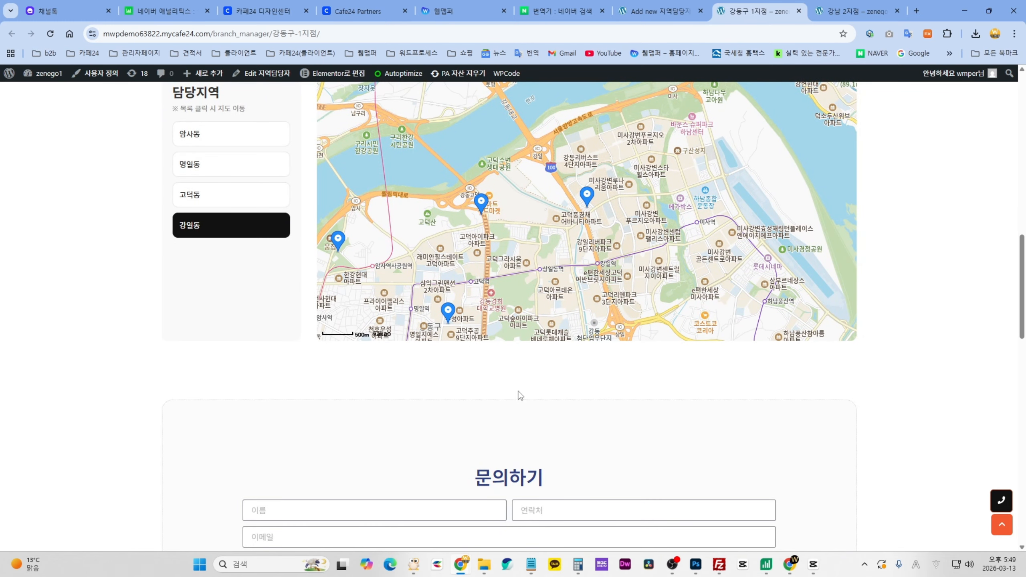
{"action": "scroll", "coordinate": [651, 384], "scroll_direction": "down", "scroll_amount": 3}
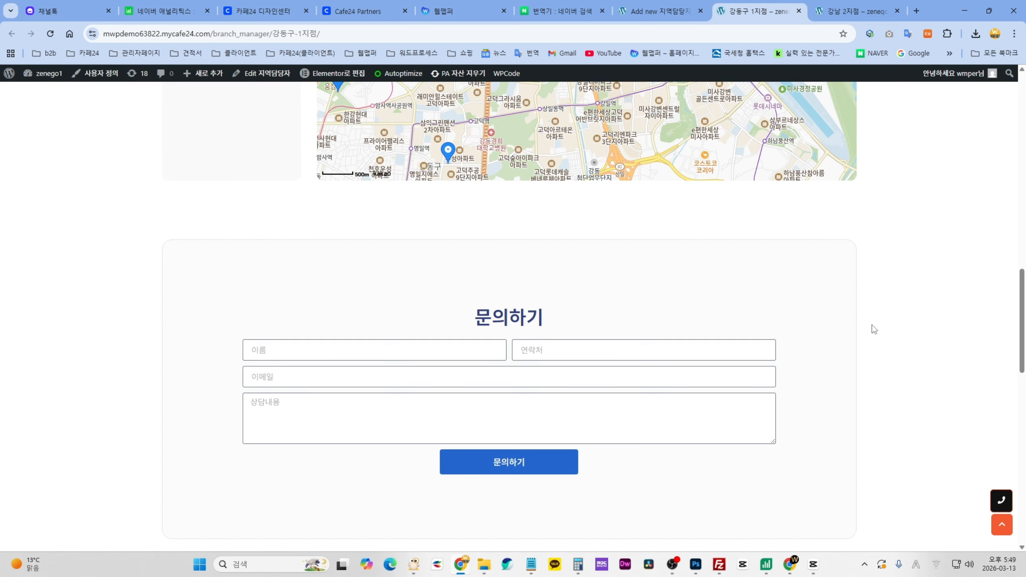
{"action": "scroll", "coordinate": [872, 325], "scroll_direction": "down", "scroll_amount": 2}
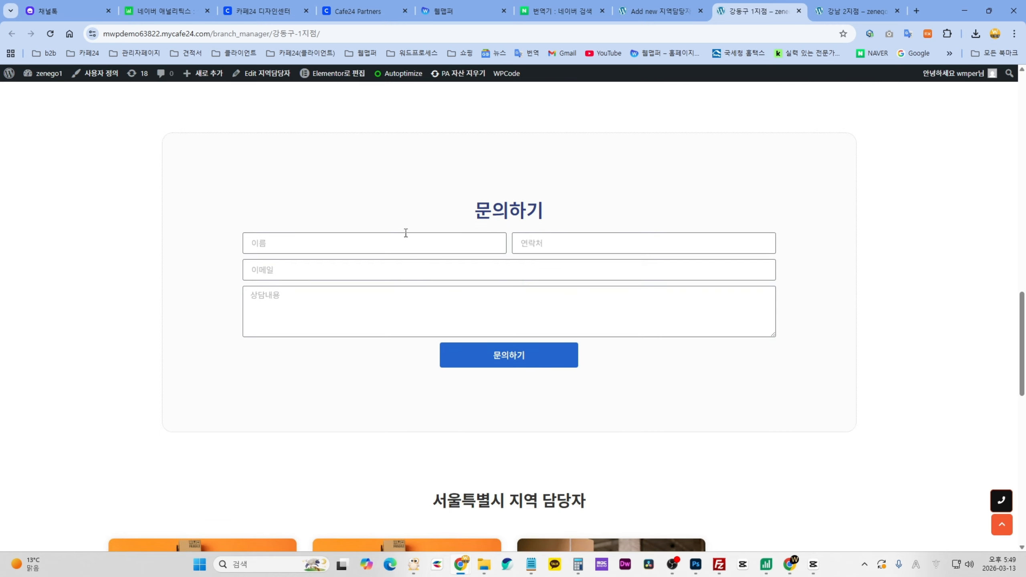
- Try the inquiry form's name, contact number and e-mail fields, then revisit the page
{"action": "left_click", "coordinate": [420, 243]}
{"action": "left_click", "coordinate": [577, 246]}
{"action": "left_click", "coordinate": [392, 271]}
{"action": "left_click", "coordinate": [650, 15]}
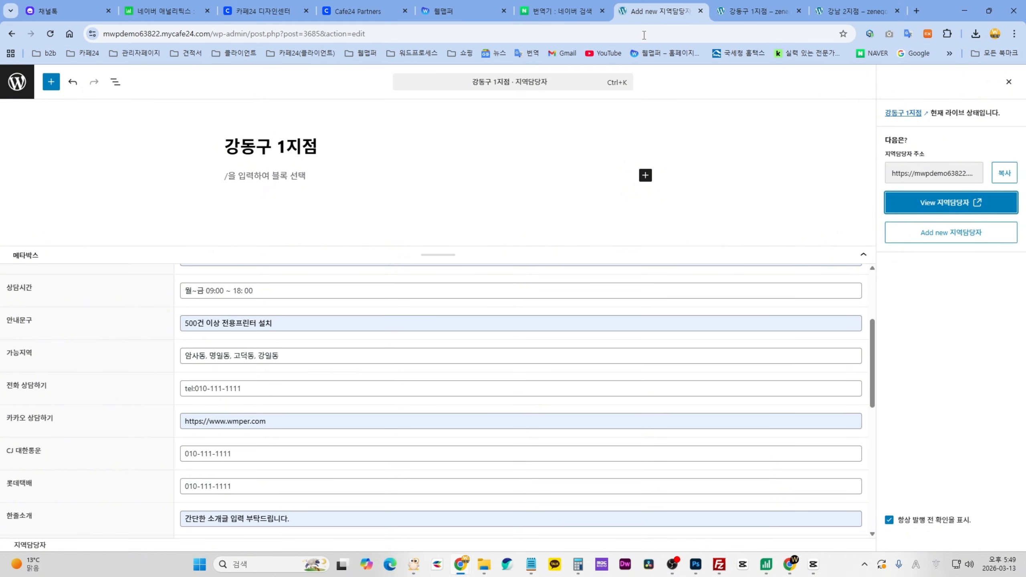
{"action": "left_click", "coordinate": [725, 15]}
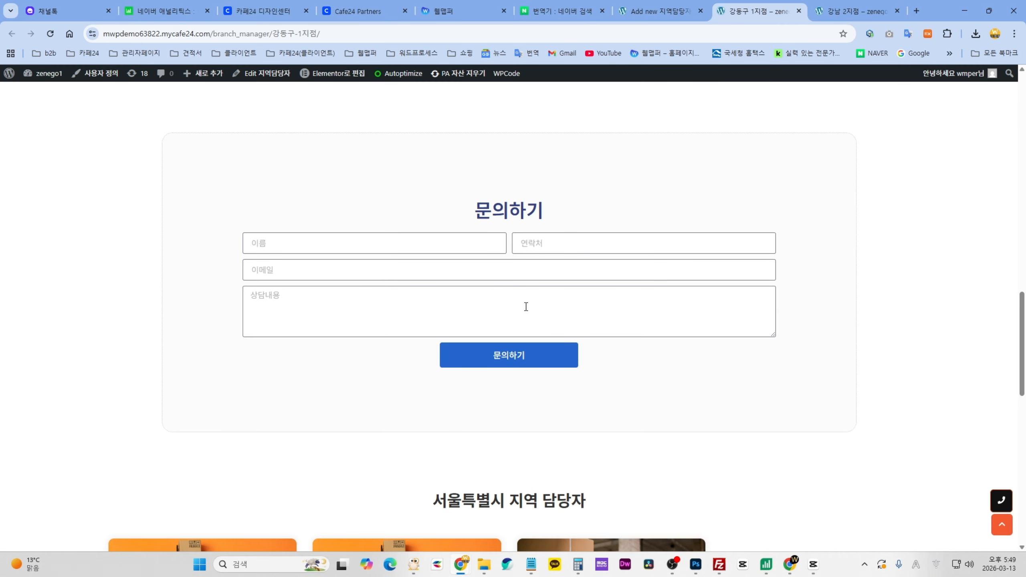
{"action": "scroll", "coordinate": [839, 388], "scroll_direction": "down", "scroll_amount": 5}
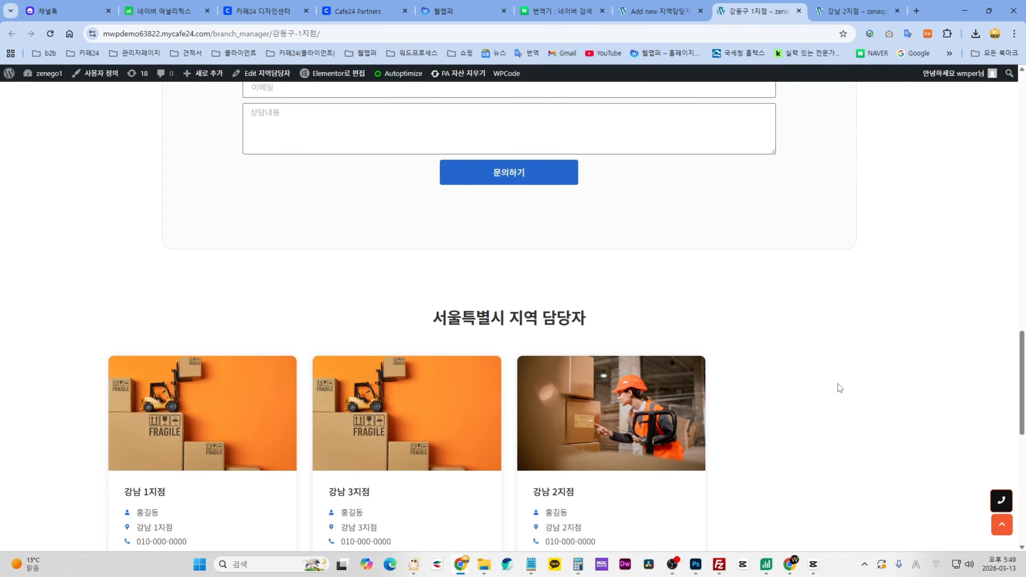
{"action": "scroll", "coordinate": [838, 382], "scroll_direction": "up", "scroll_amount": 10}
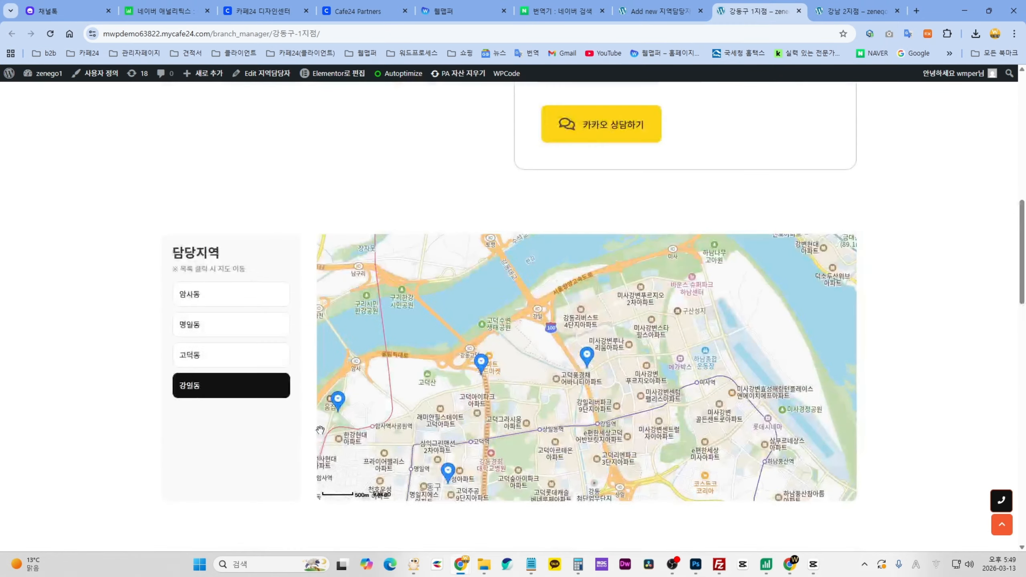
{"action": "scroll", "coordinate": [620, 218], "scroll_direction": "up", "scroll_amount": 2}
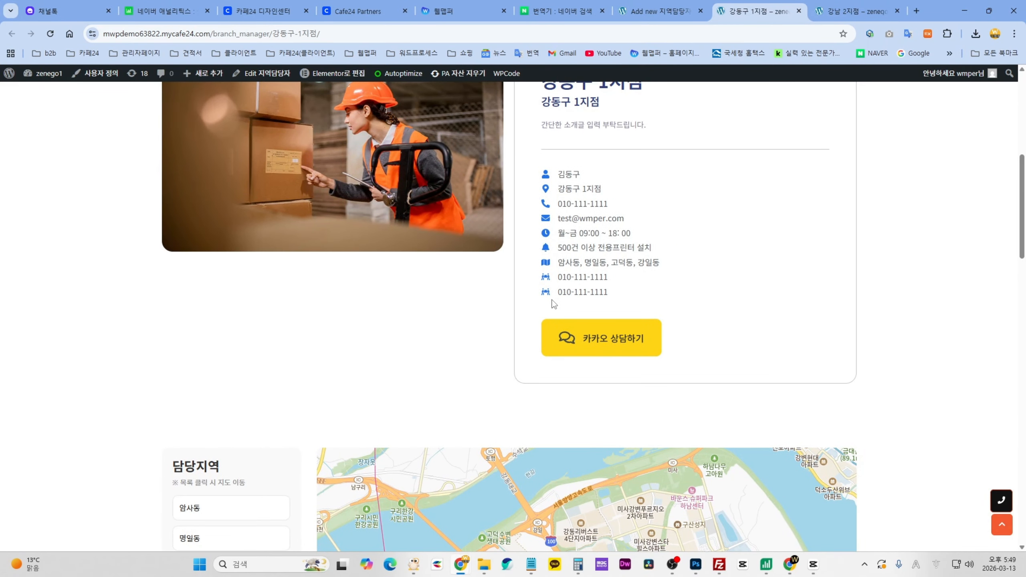